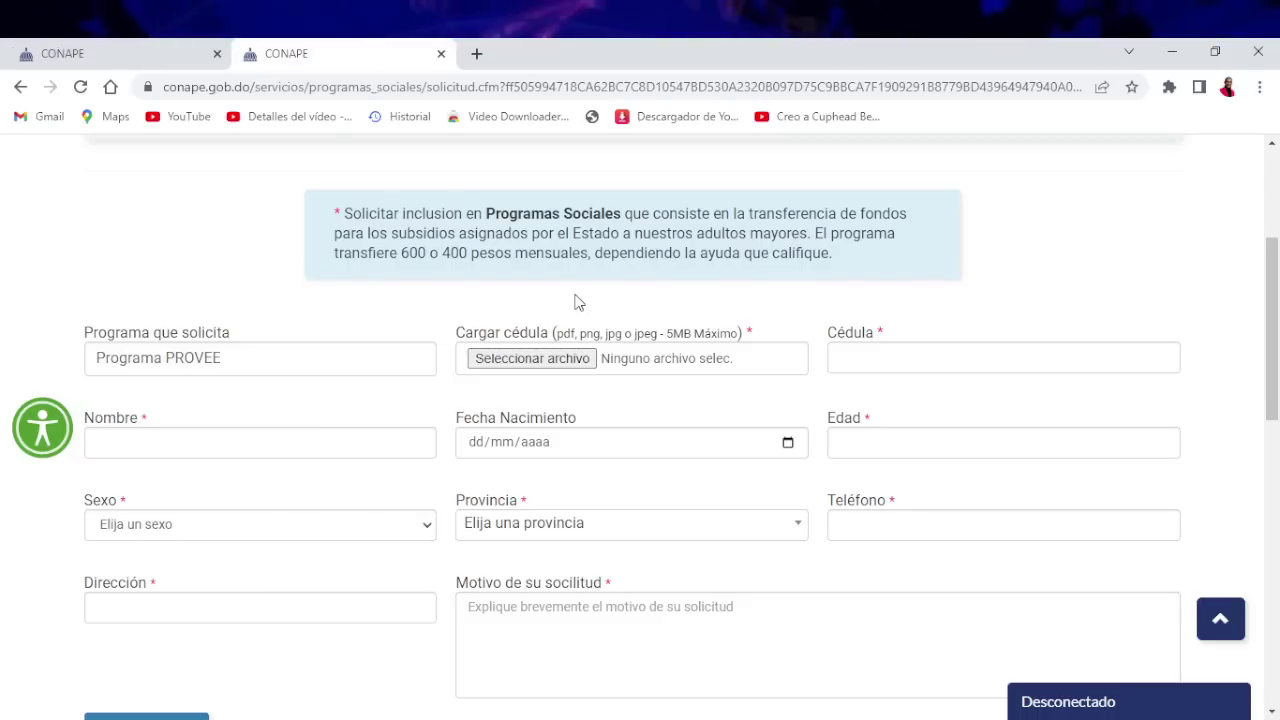
scroll(206, 234, "down", 2)
scroll(286, 297, "up", 1)
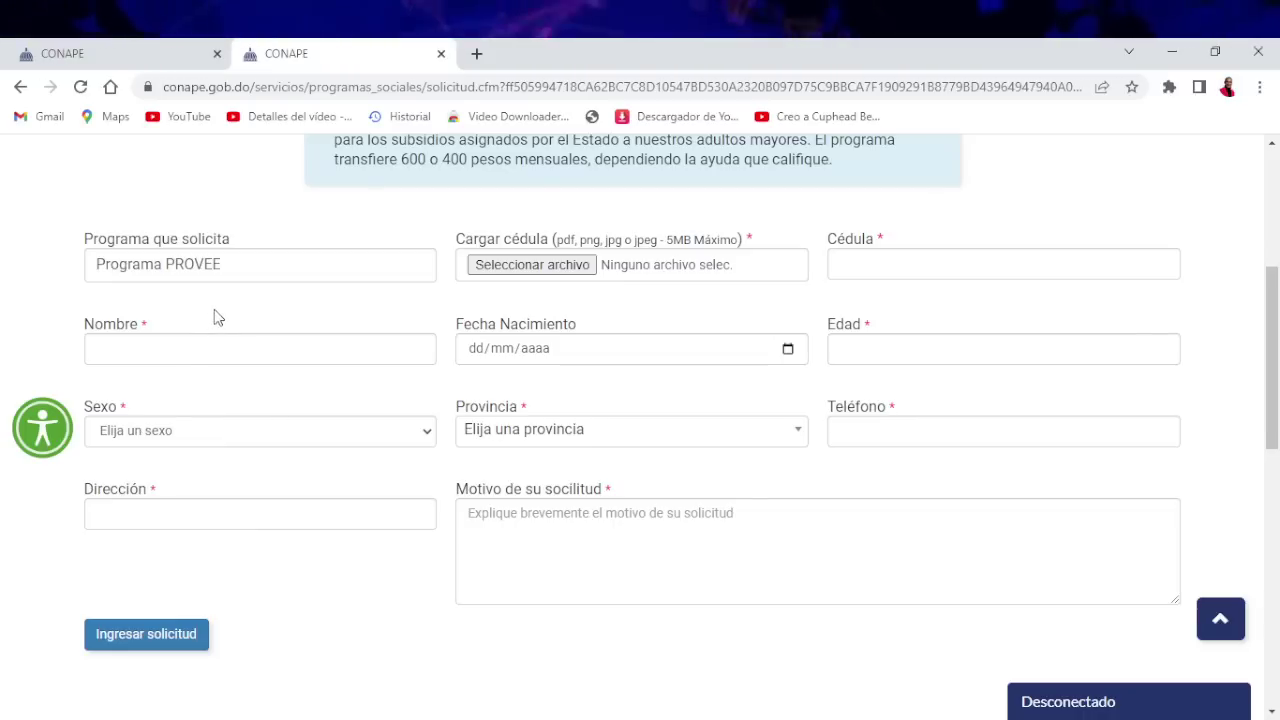
left_click(209, 347)
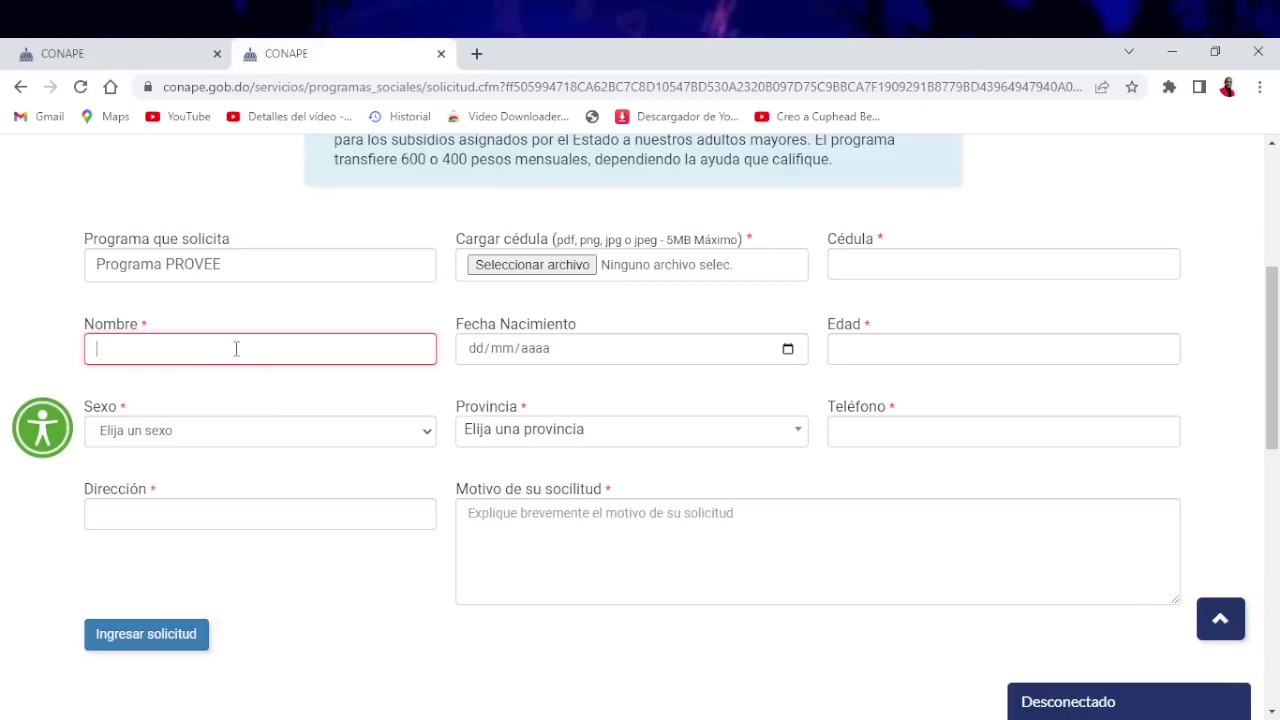
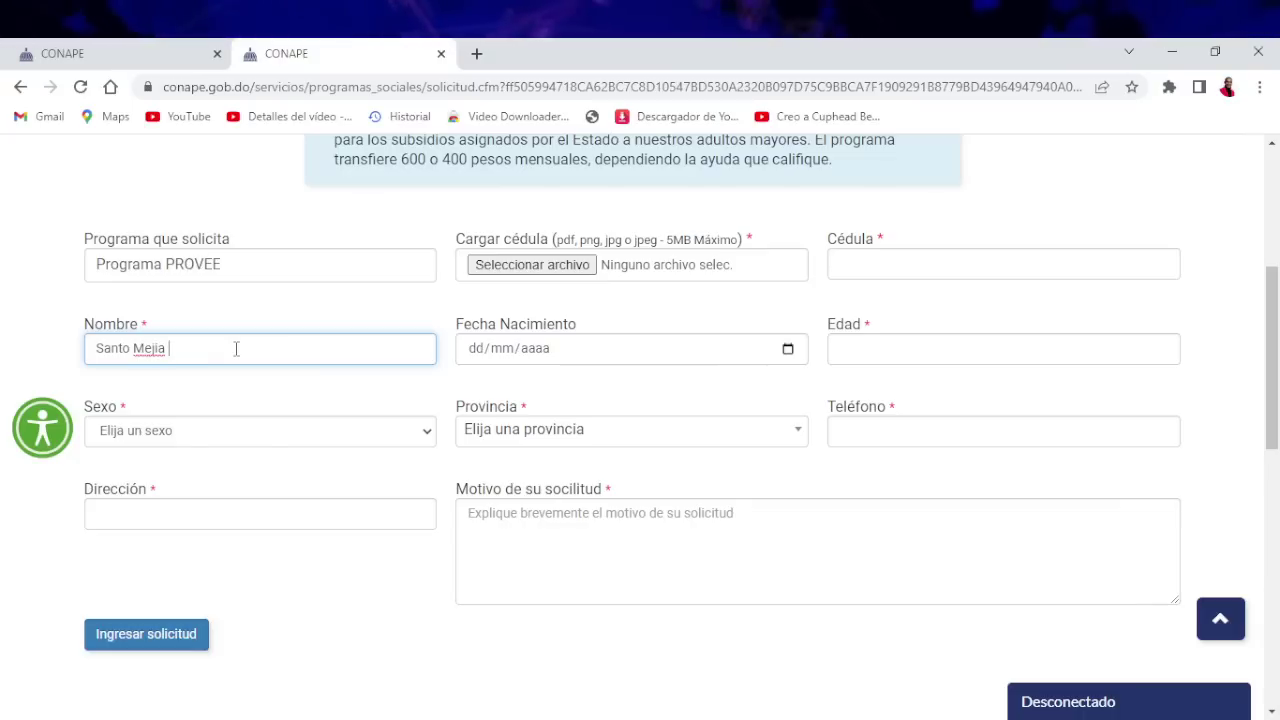
Enter the applicant's full name in Nombre, correcting the surname to its accented spelling
double_click(157, 351)
type("Mejía")
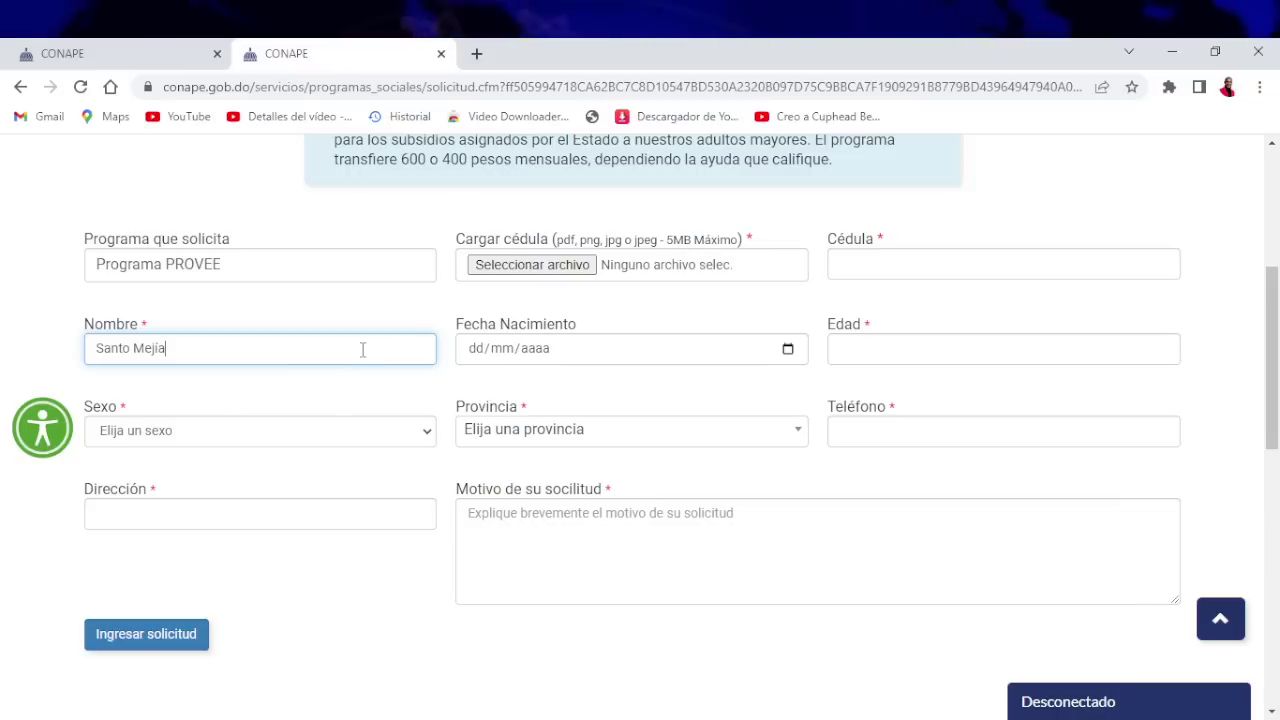
left_click(430, 434)
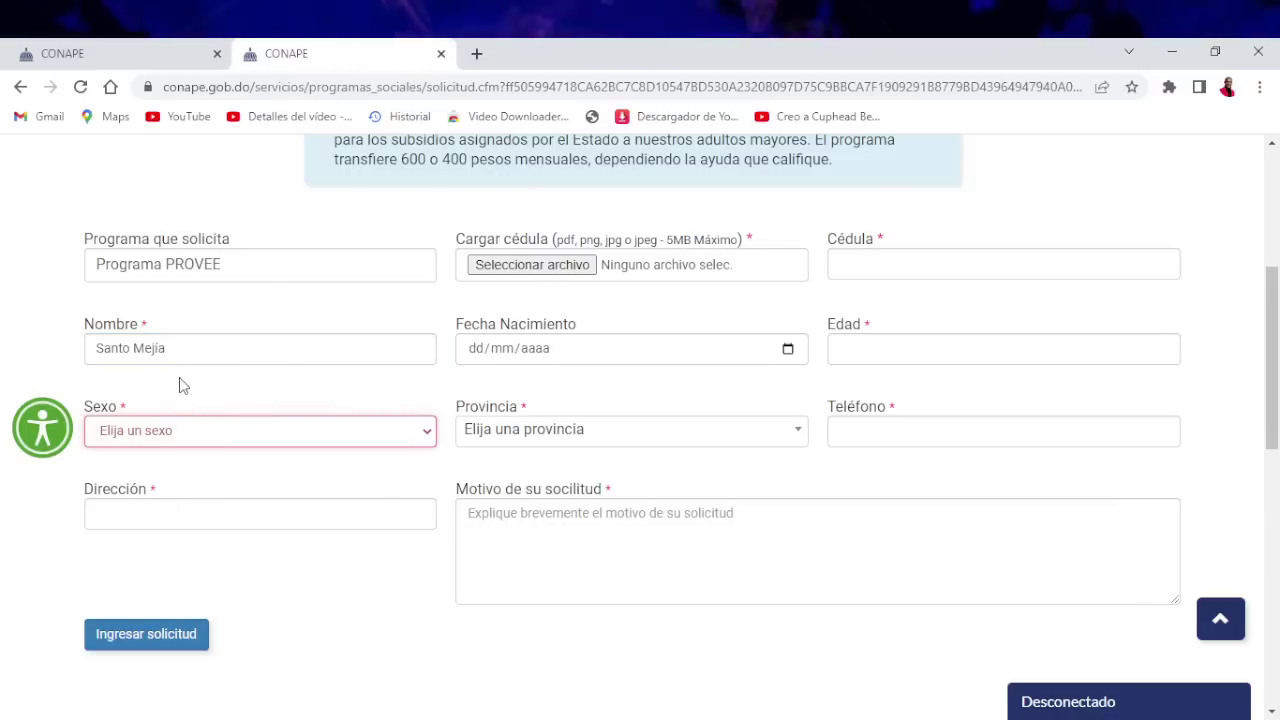
Set Sexo to Masculino
left_click(173, 503)
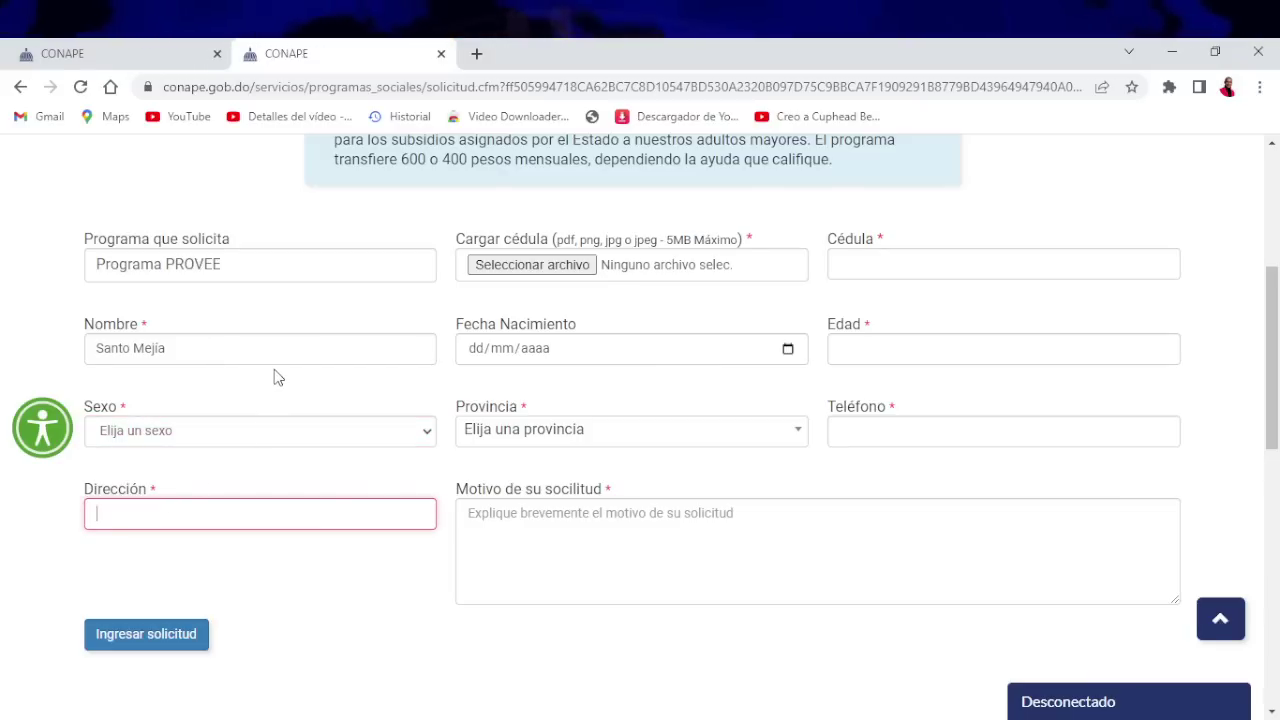
left_click(393, 446)
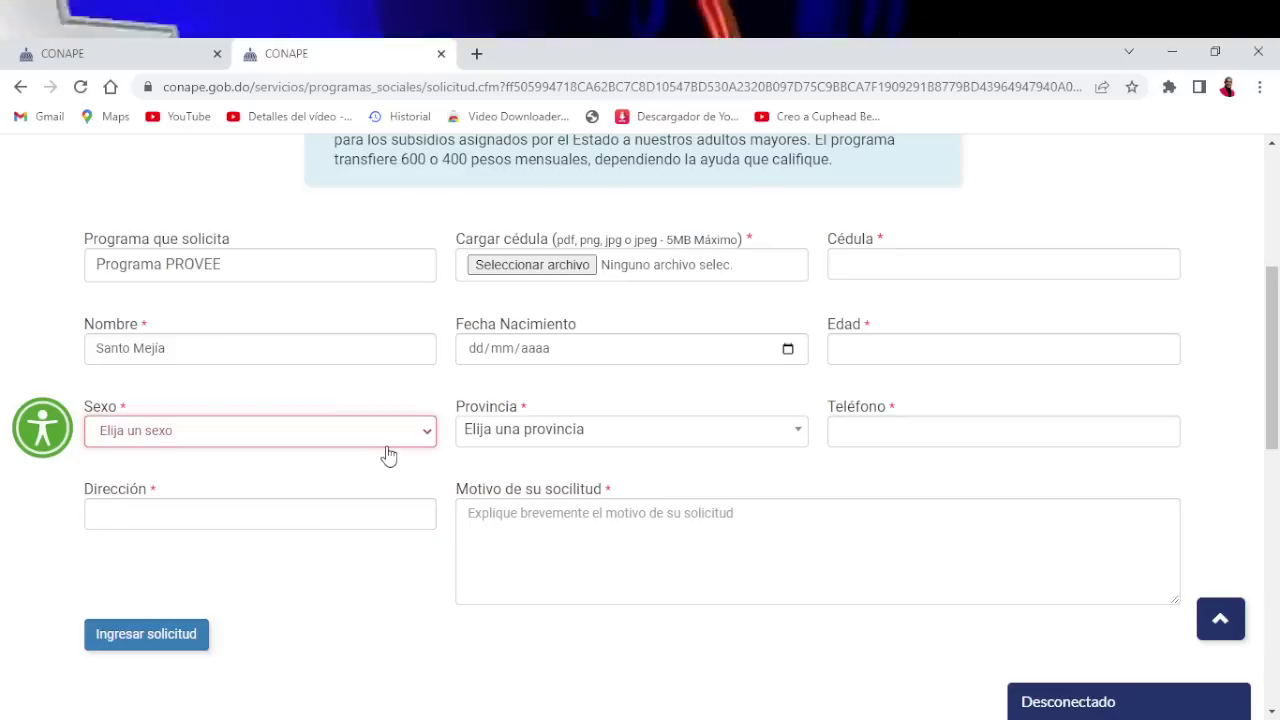
left_click(157, 490)
scroll(220, 560, "down", 1)
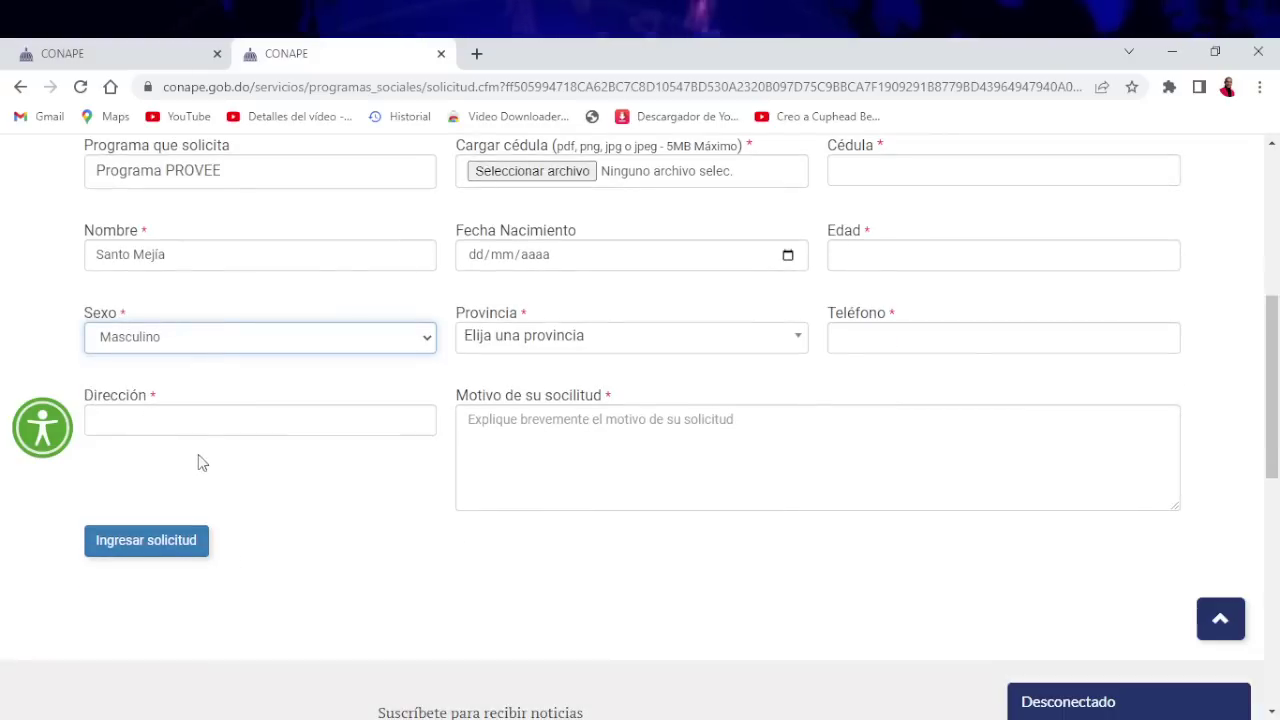
Autofill the applicant's address into Dirección and clear the autofilled Teléfono field
left_click(217, 425)
left_click(254, 460)
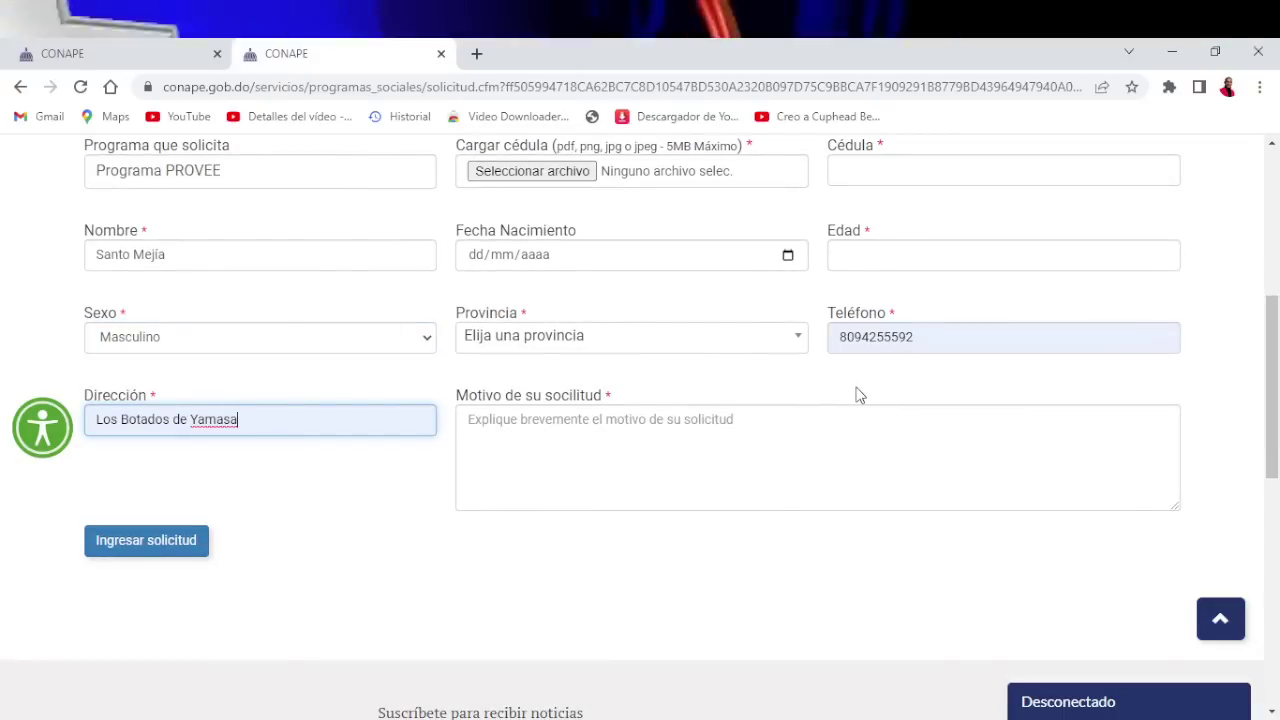
left_click(988, 334)
key("BackSpace")
key("BackSpace")
key("BackSpace")
key("BackSpace")
key("BackSpace")
key("BackSpace")
key("BackSpace")
key("BackSpace")
key("BackSpace")
key("BackSpace")
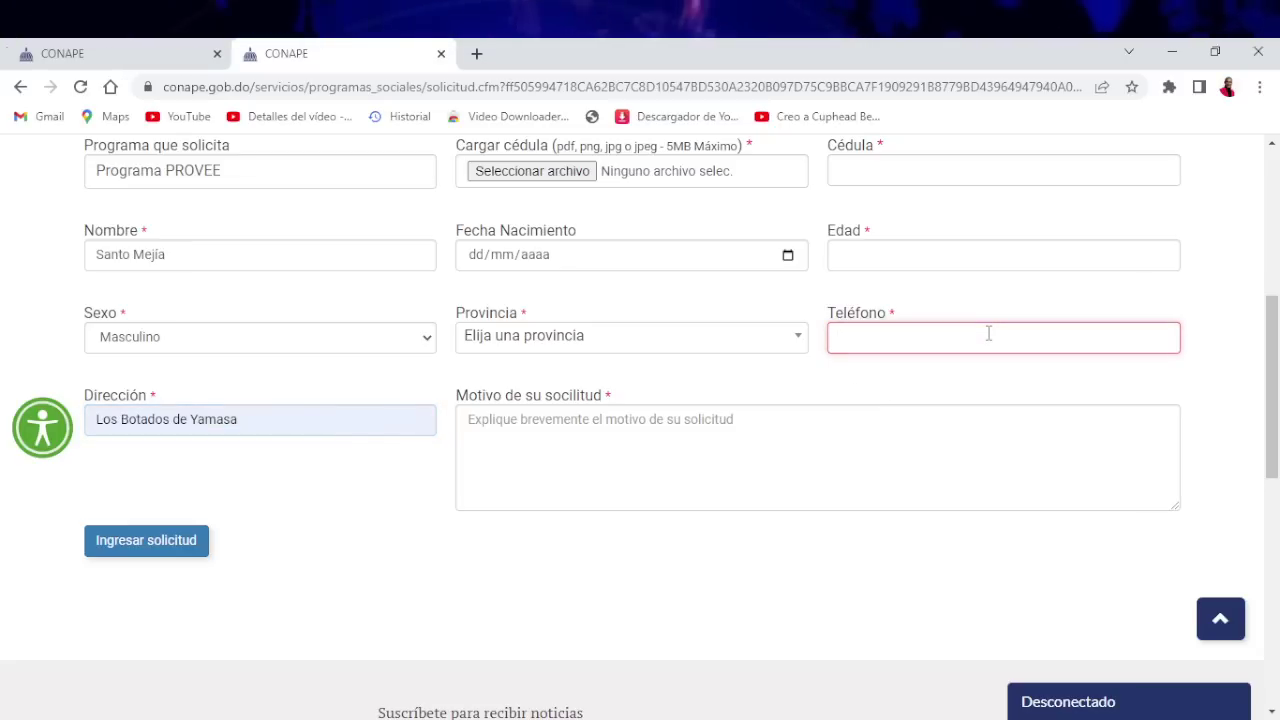
left_click(591, 632)
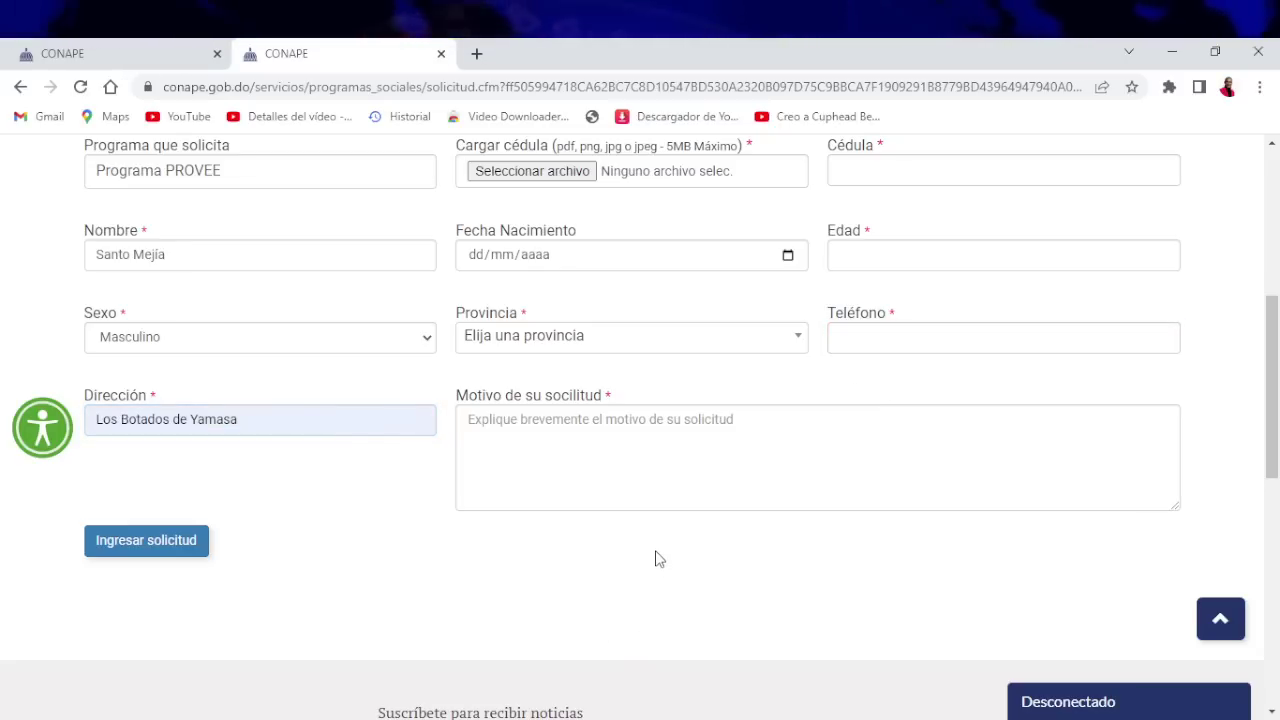
scroll(655, 563, "up", 2)
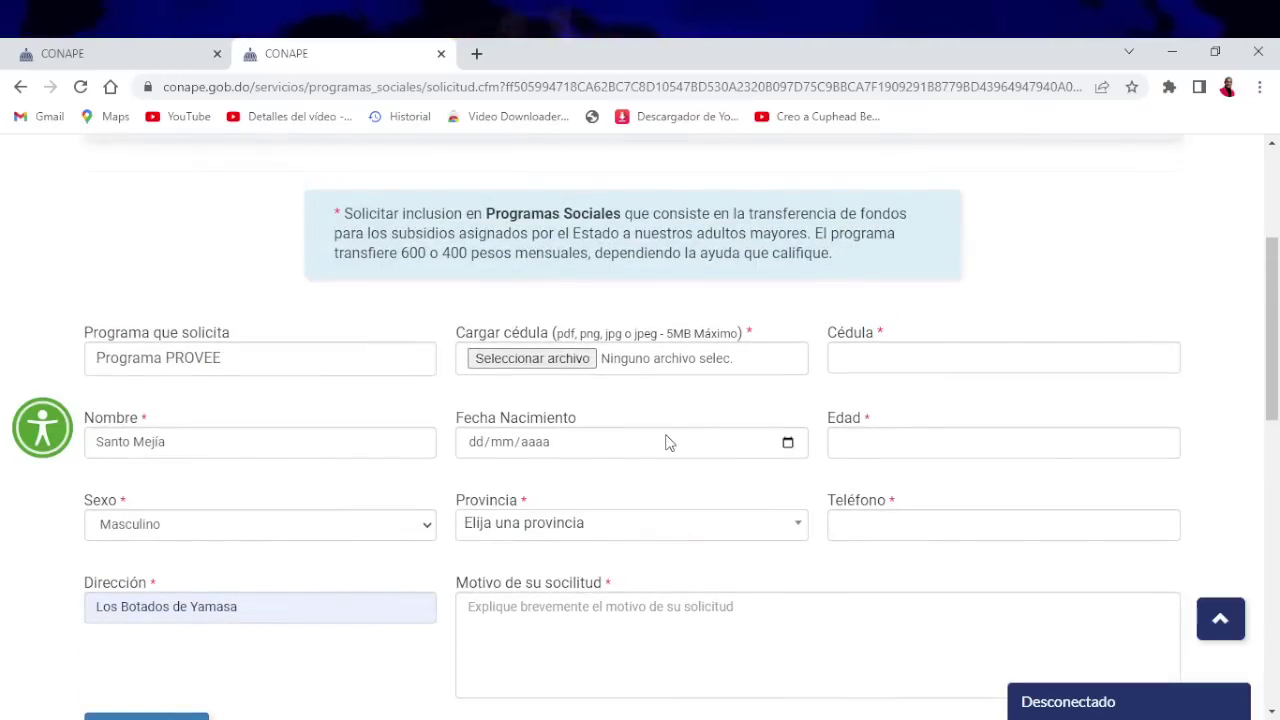
scroll(900, 354, "down", 2)
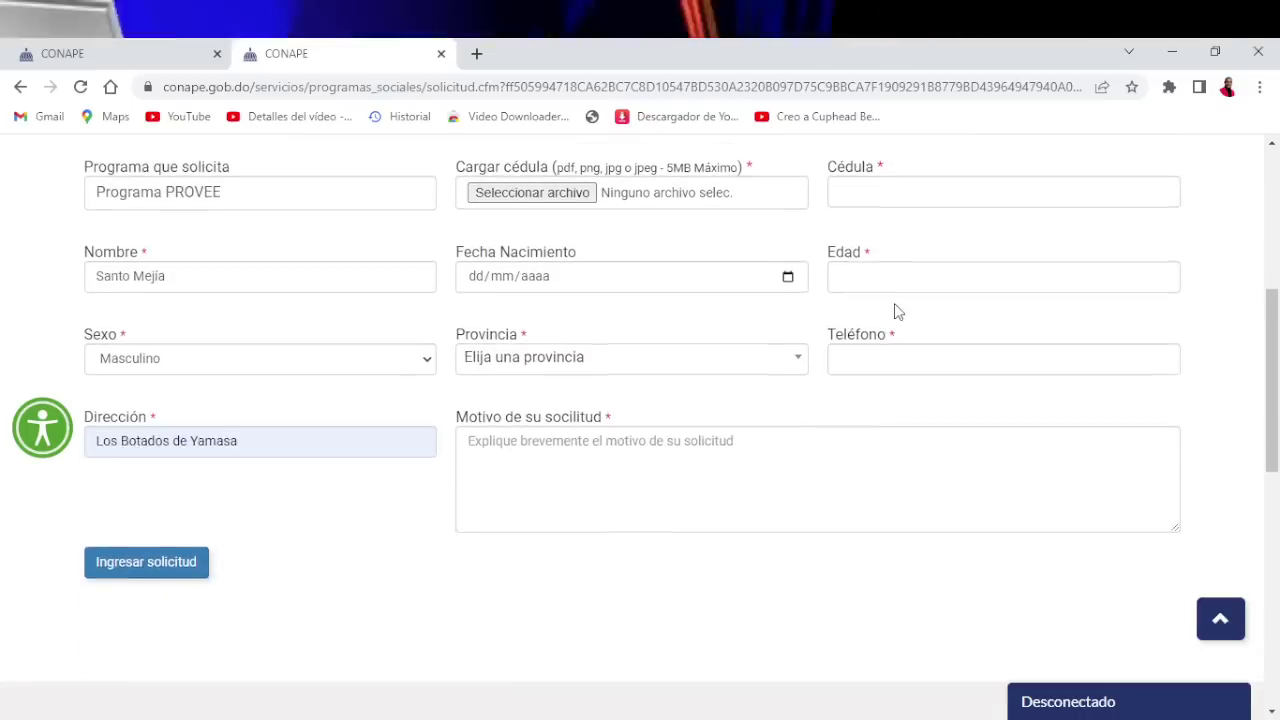
scroll(894, 303, "up", 1)
Clear the stray spinner value and enter the applicant's cédula number in Cédula
left_click(915, 270)
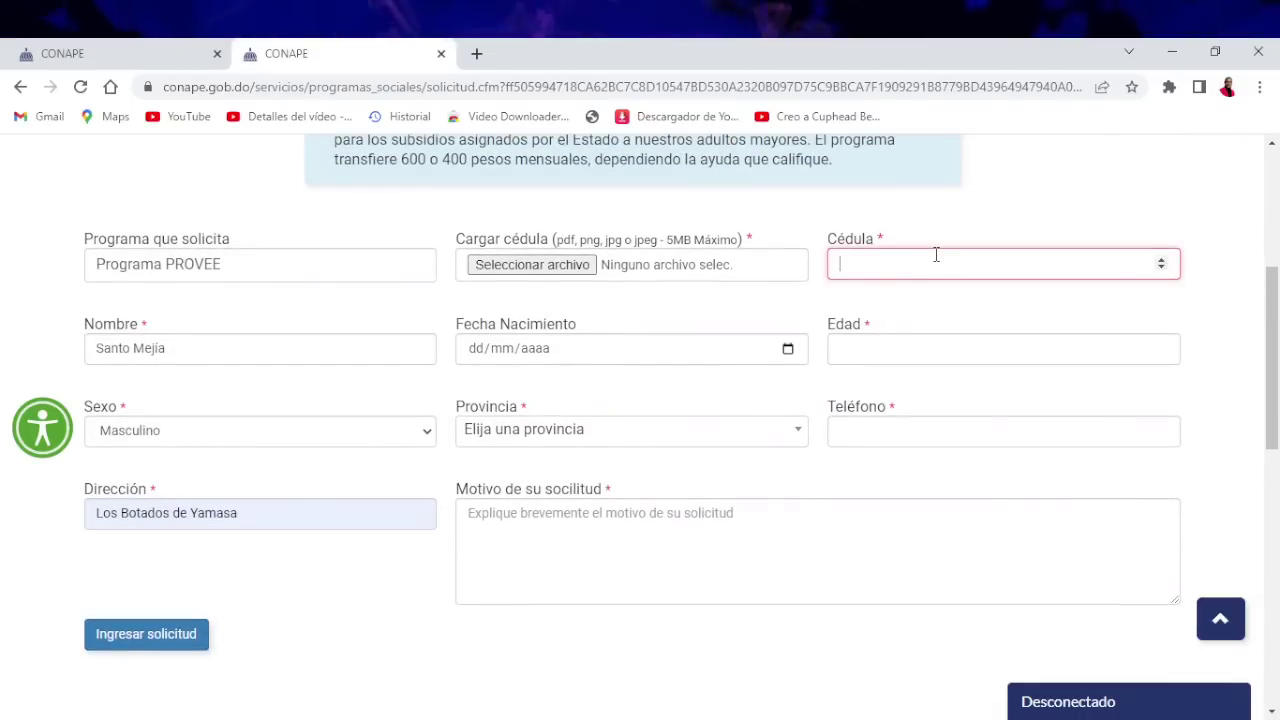
left_click(989, 267)
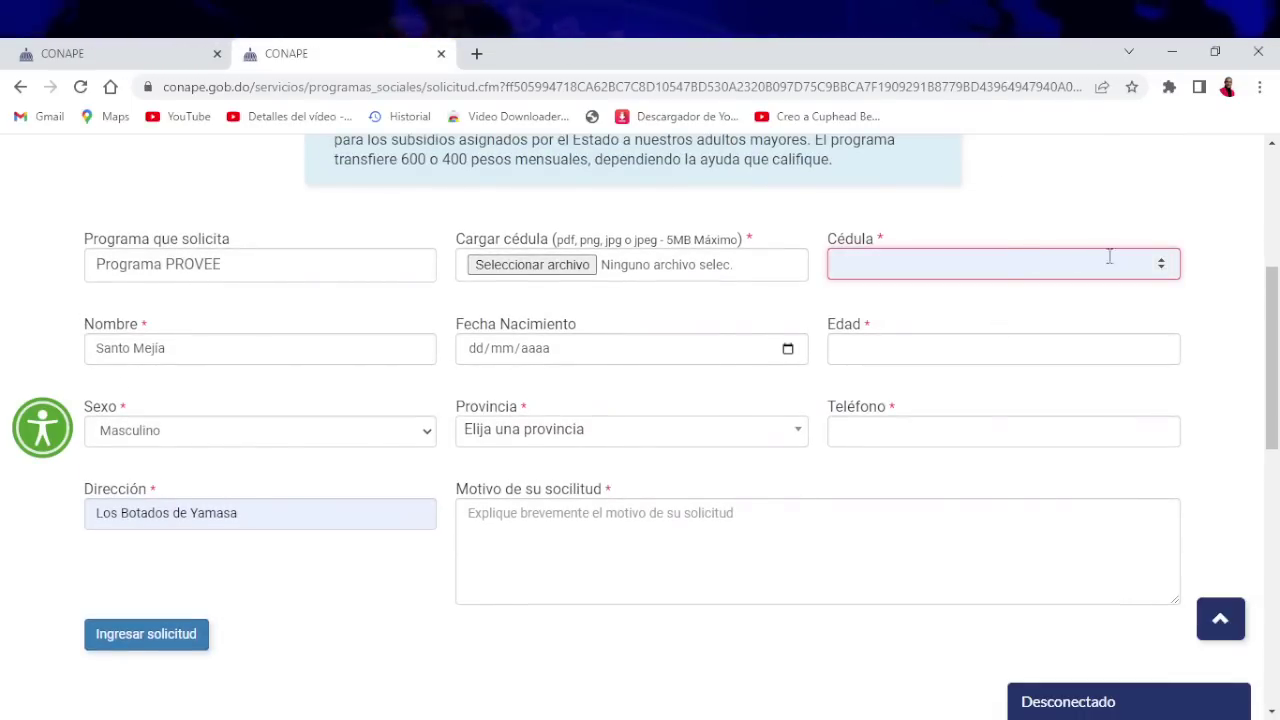
left_click(1161, 268)
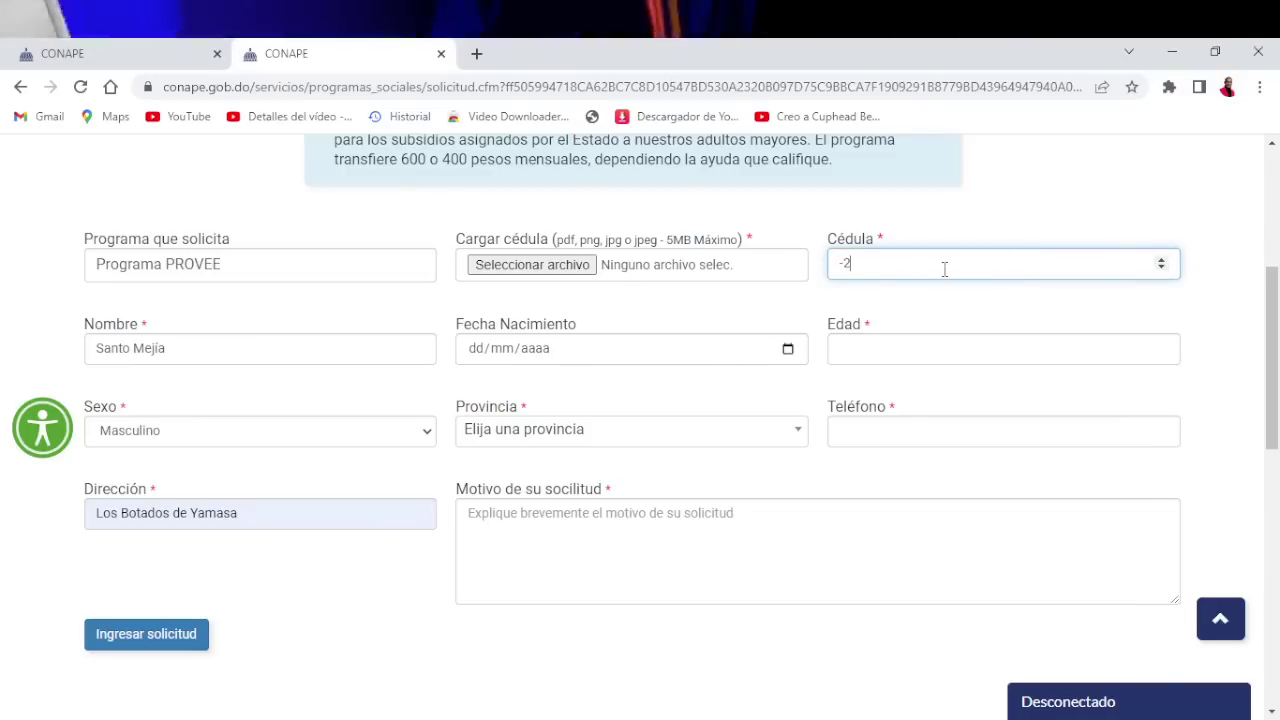
key("BackSpace")
key("BackSpace")
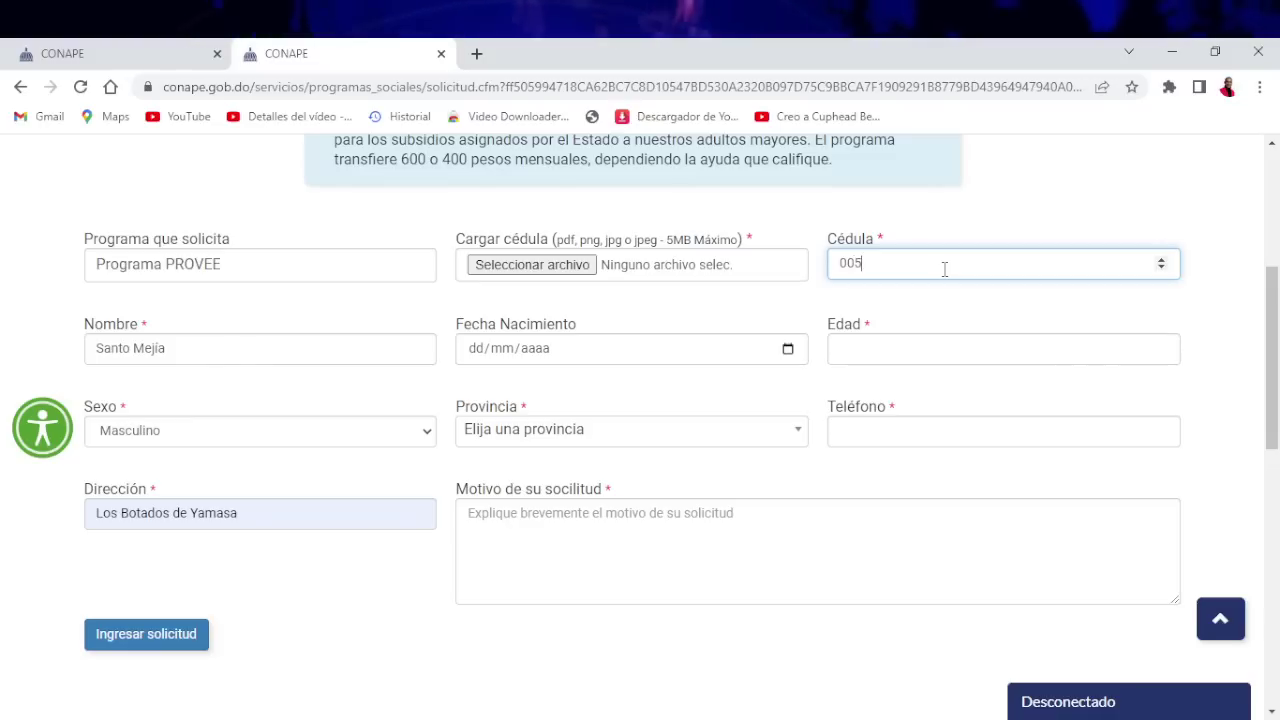
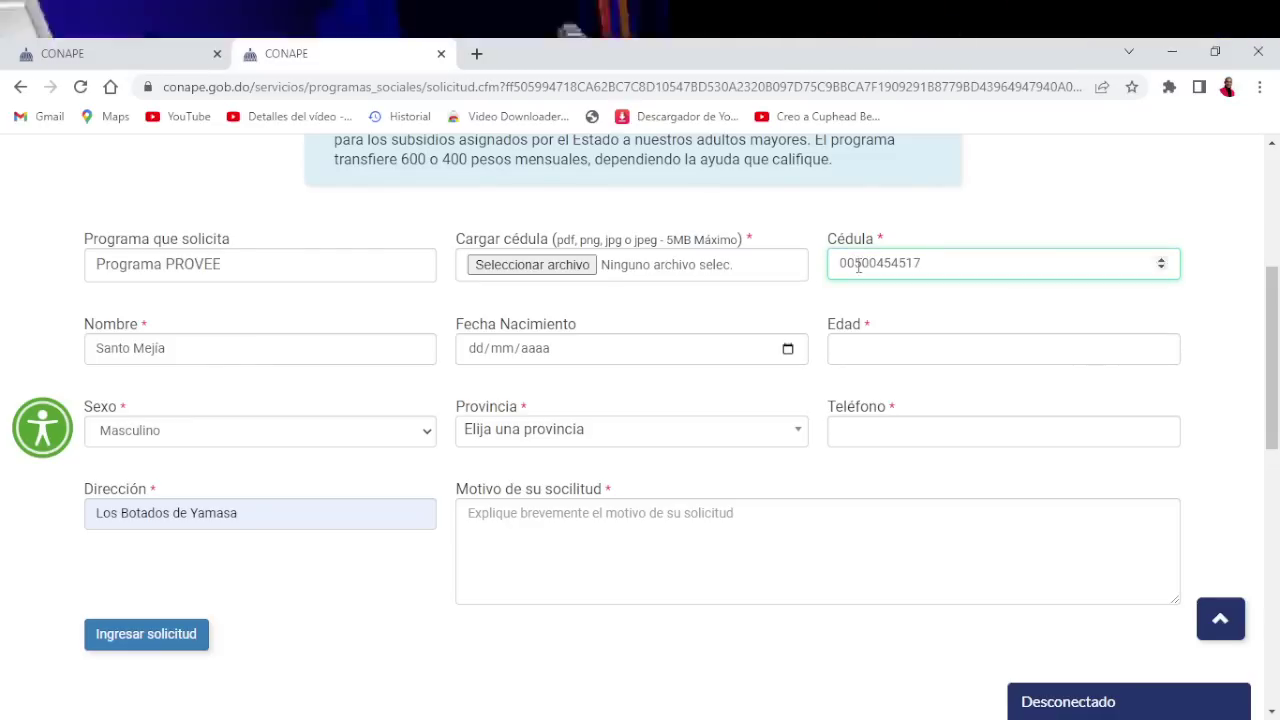
left_click(908, 349)
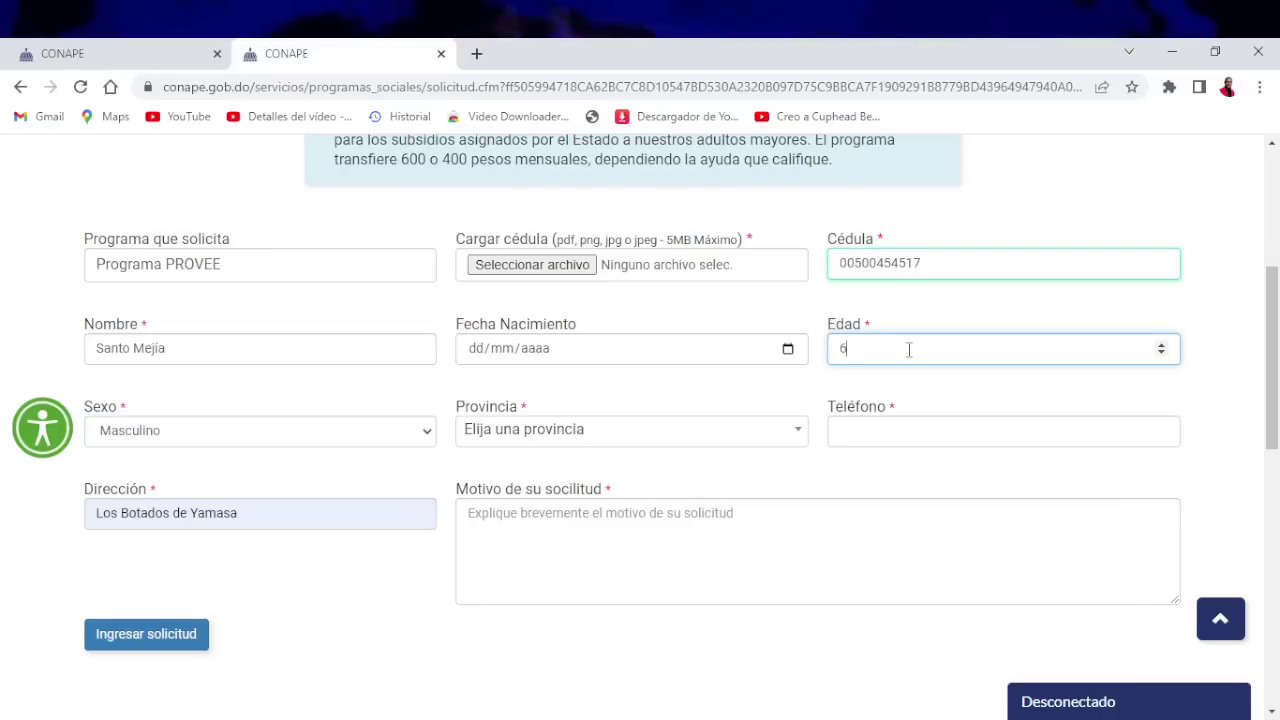
Enter birth date 10/10/1986, then change its year to 1950 so Edad becomes 72
type("1")
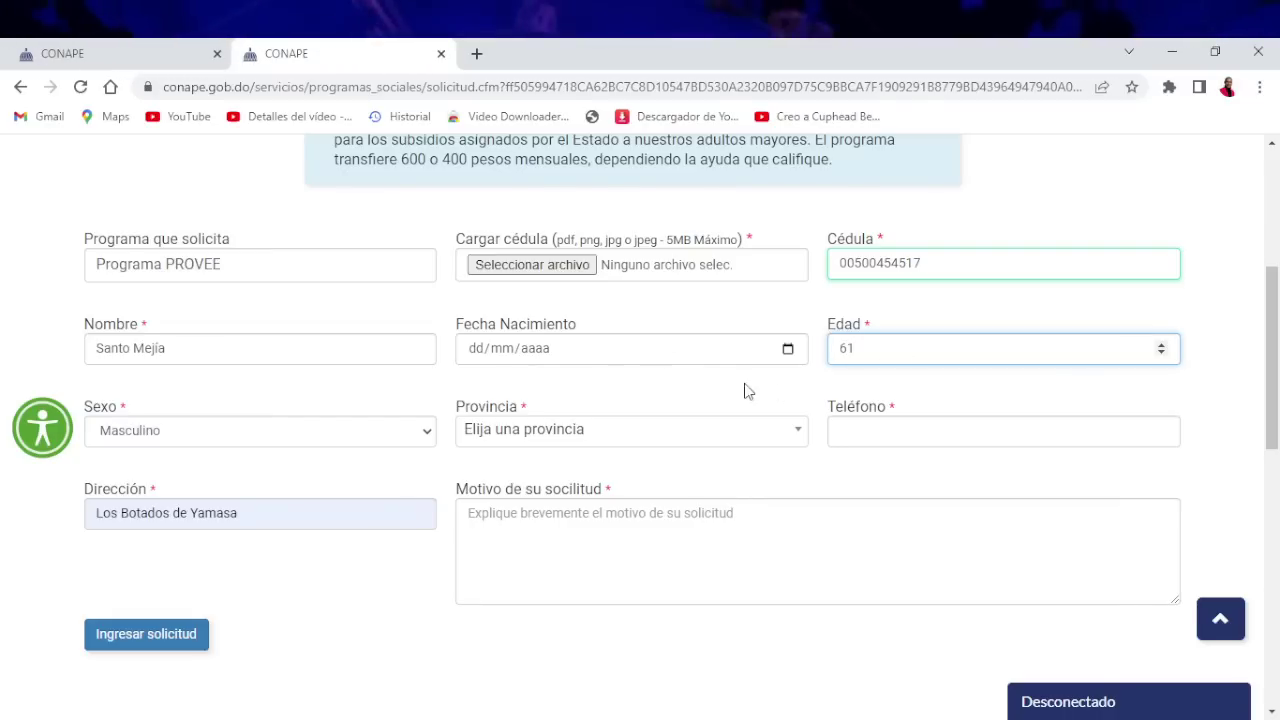
left_click(484, 357)
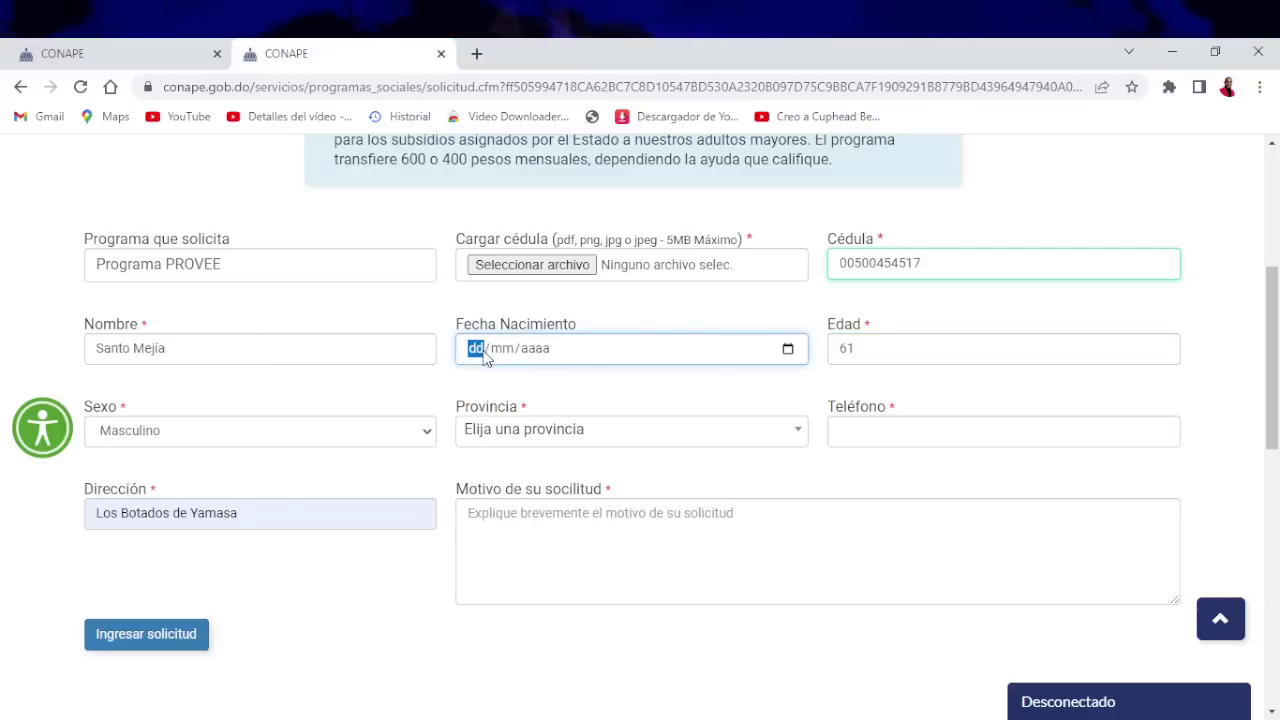
type("10/1")
type("0/198")
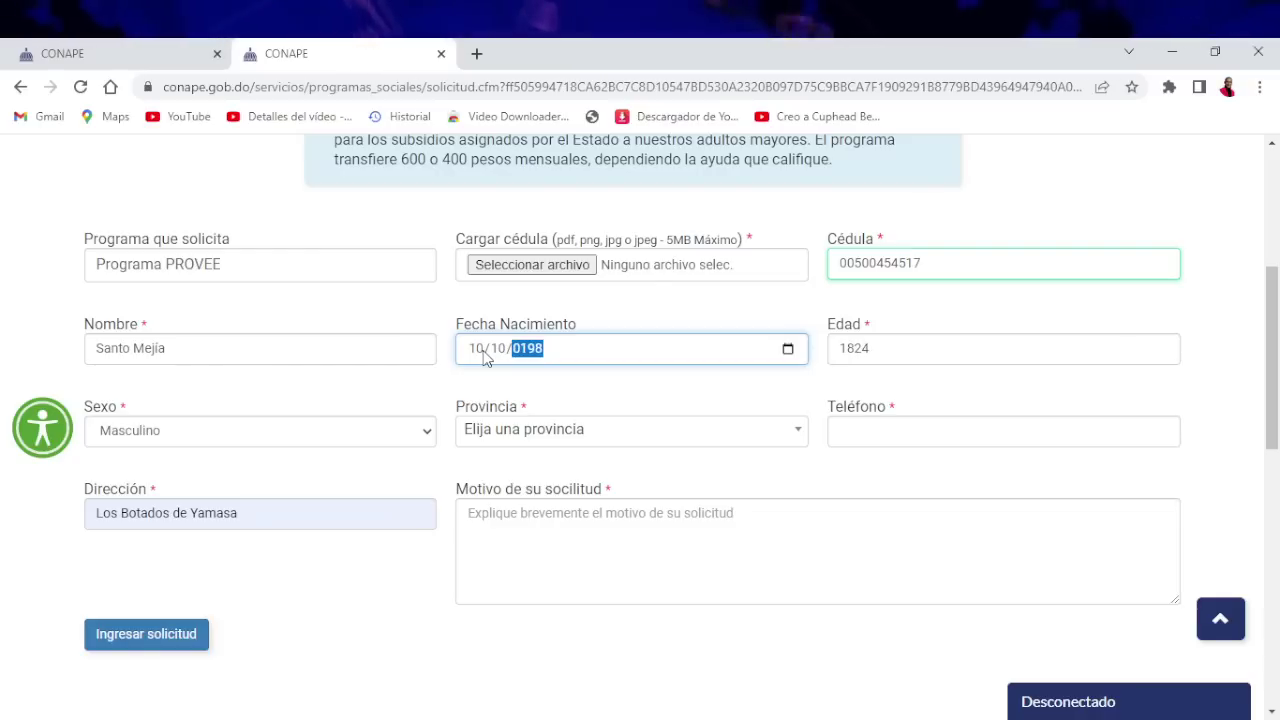
type("6")
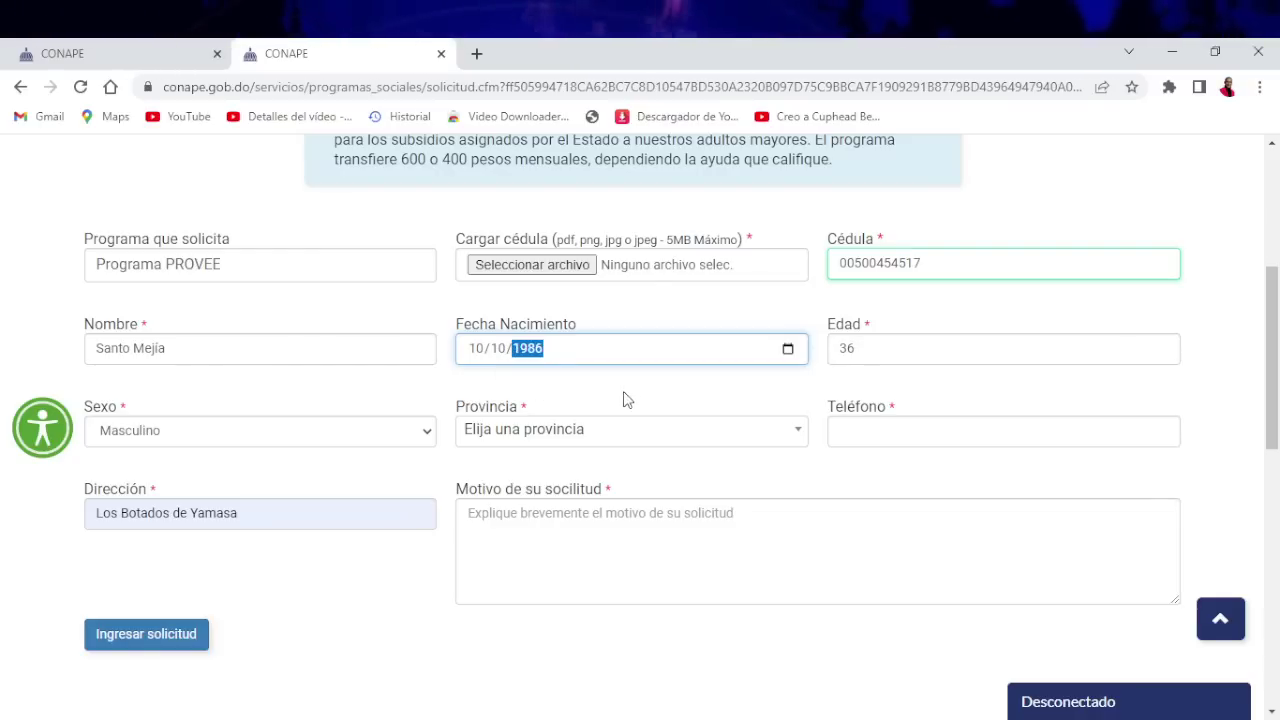
left_click(638, 395)
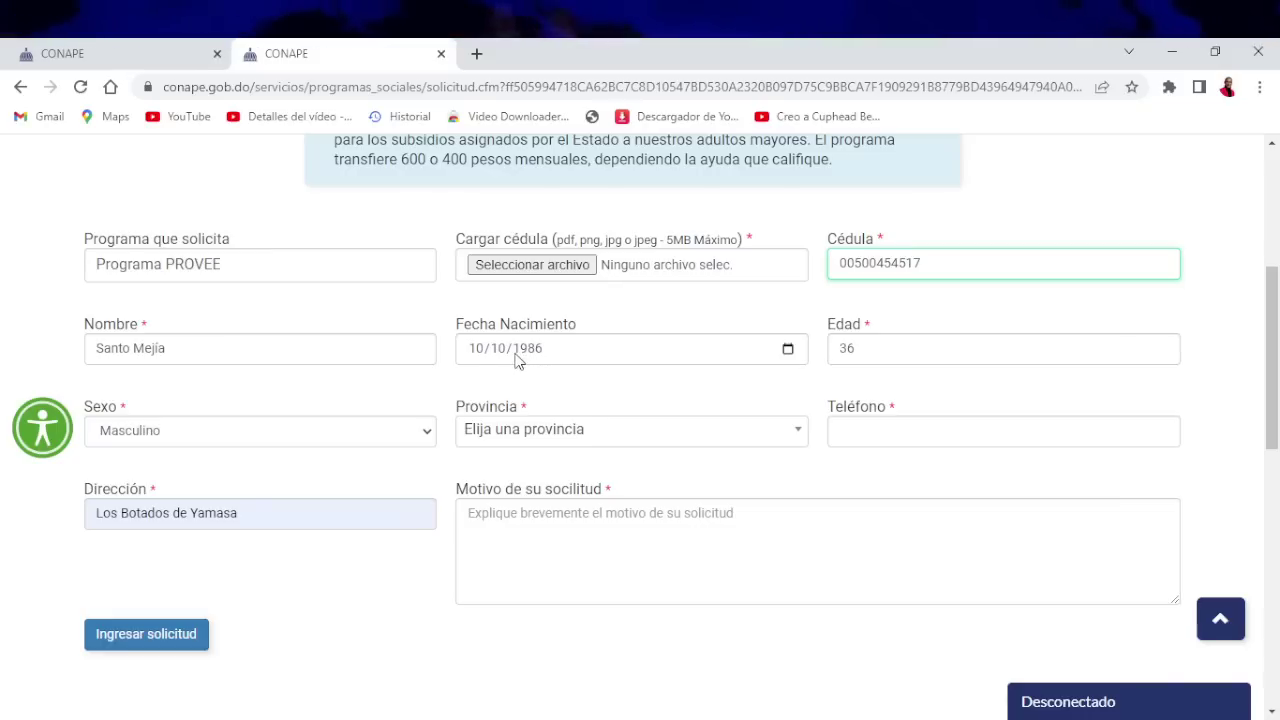
left_click(532, 362)
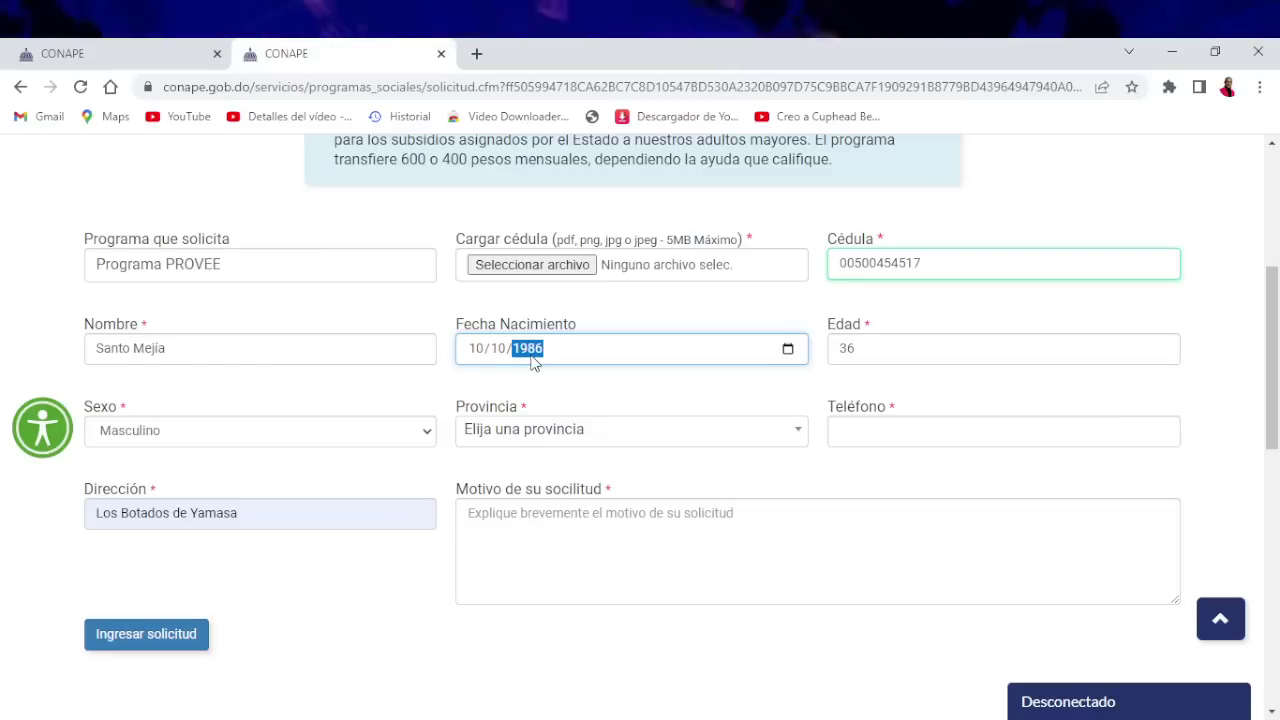
type("1")
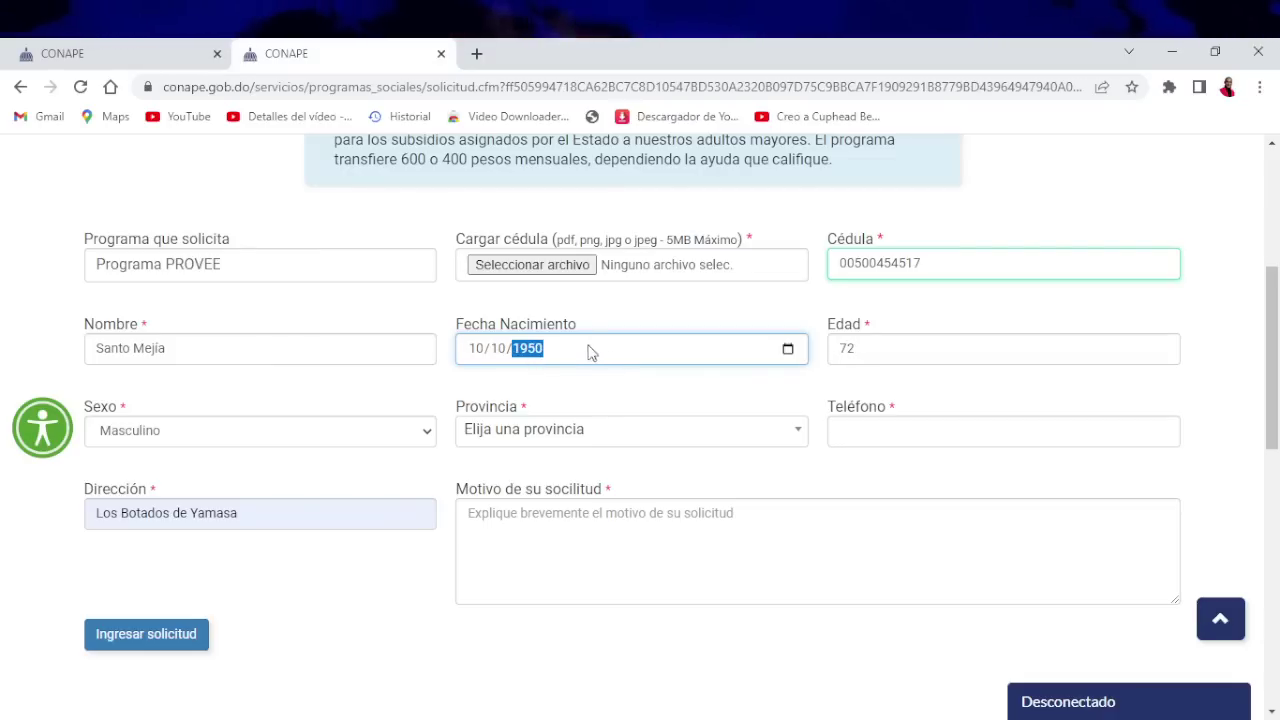
left_click(676, 400)
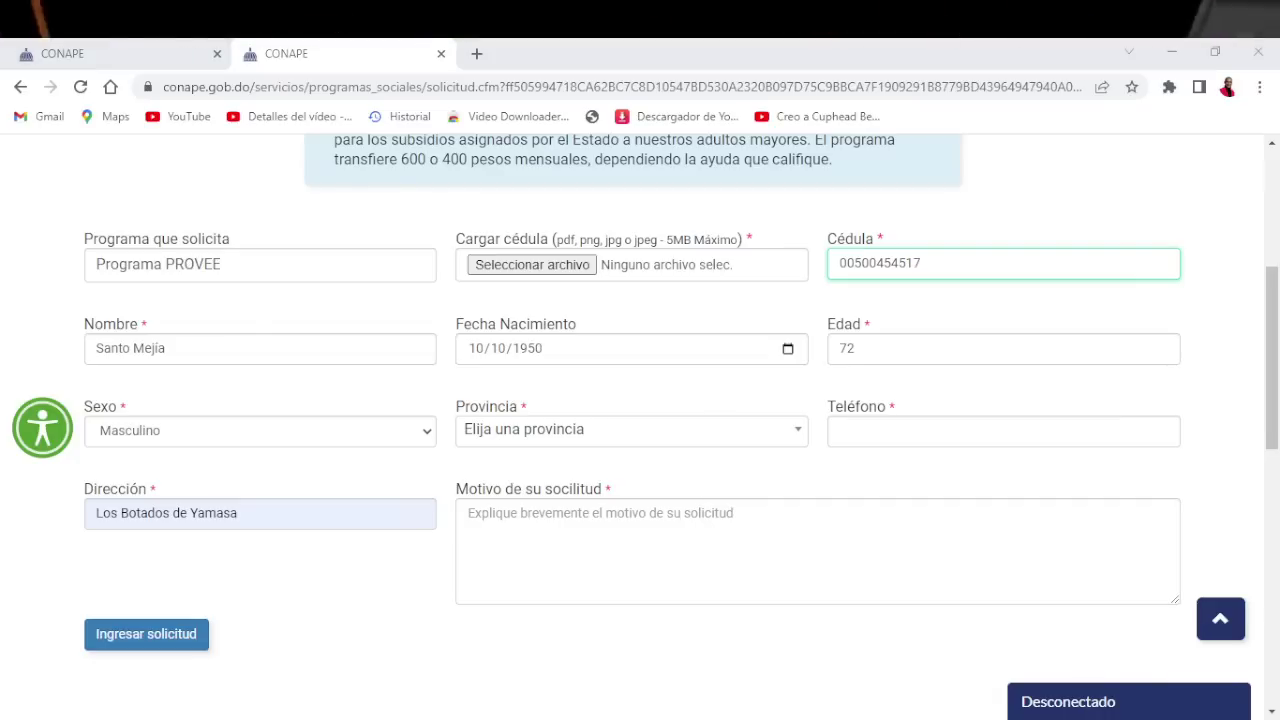
Enter the applicant's ten-digit phone number in Teléfono, replacing the mistyped digits
key("alt+Tab")
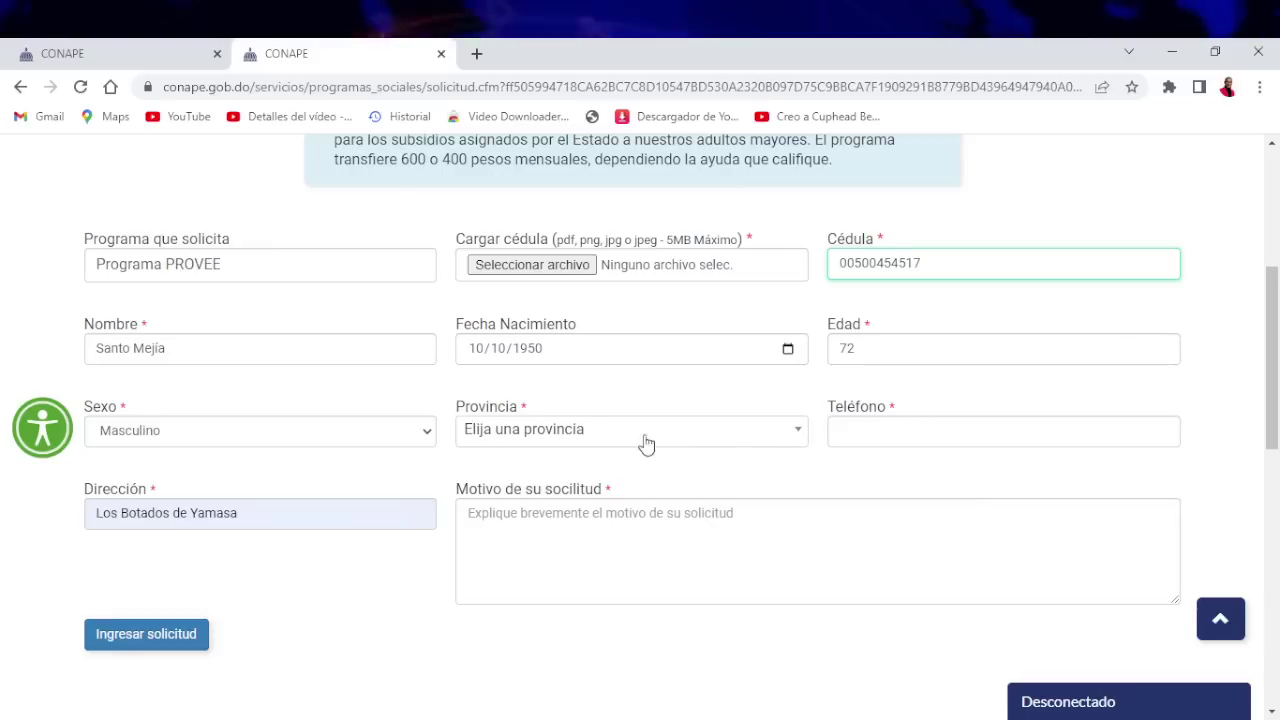
left_click(921, 438)
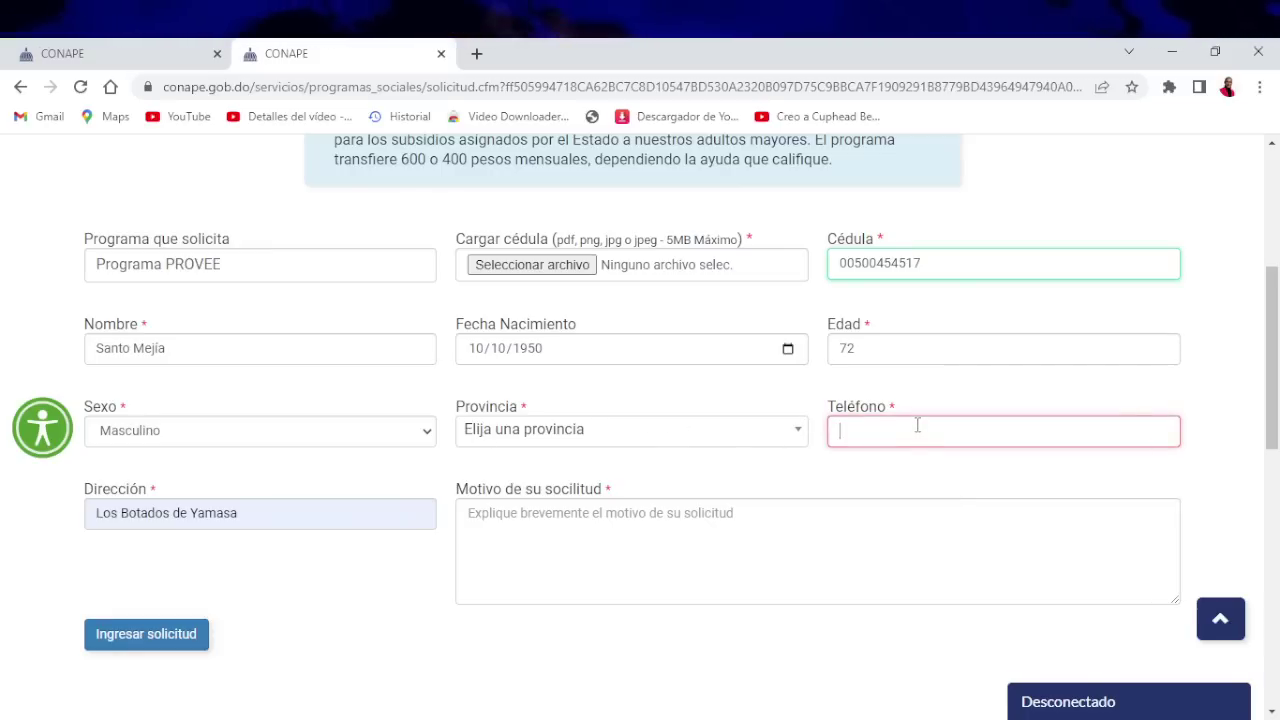
type("89")
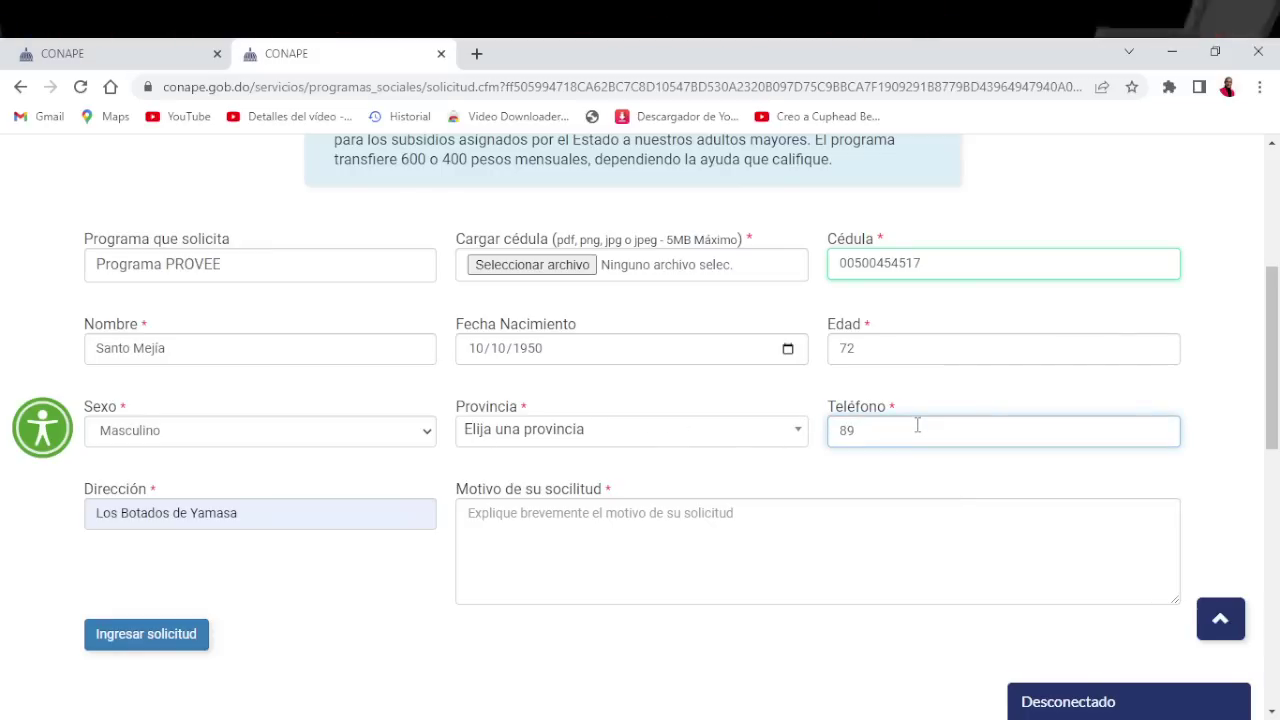
type("7654432")
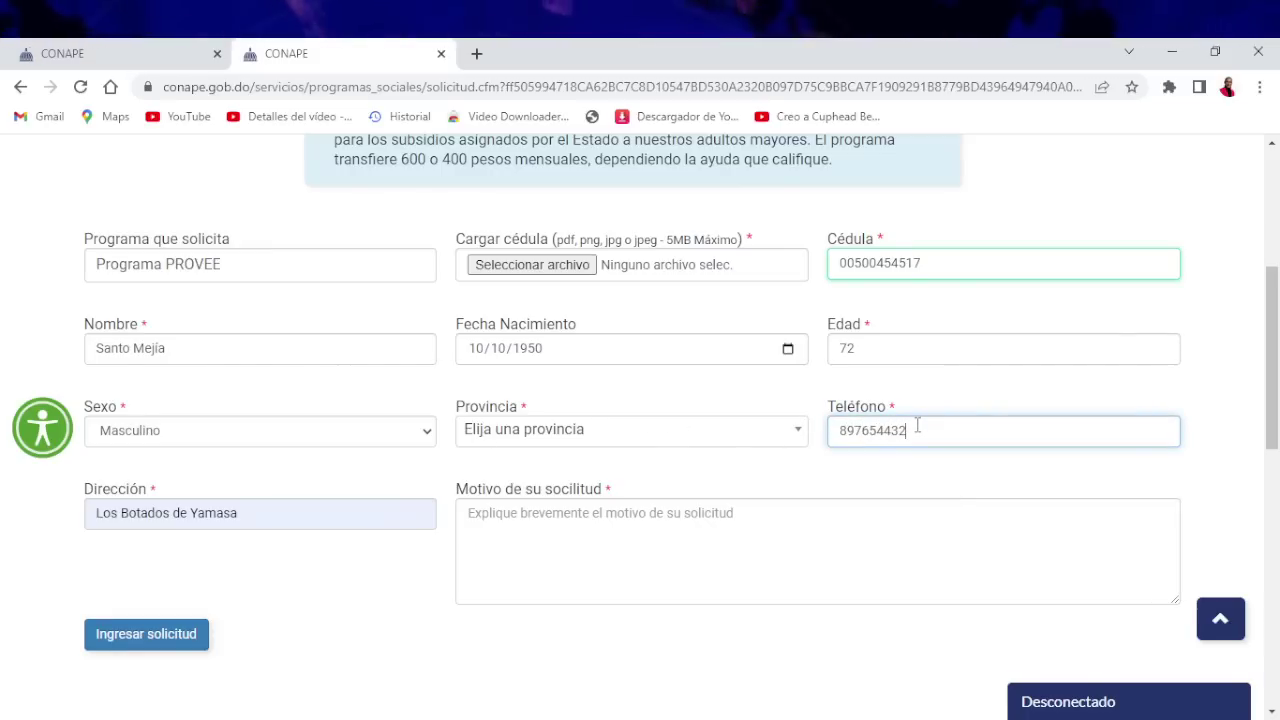
type("24566")
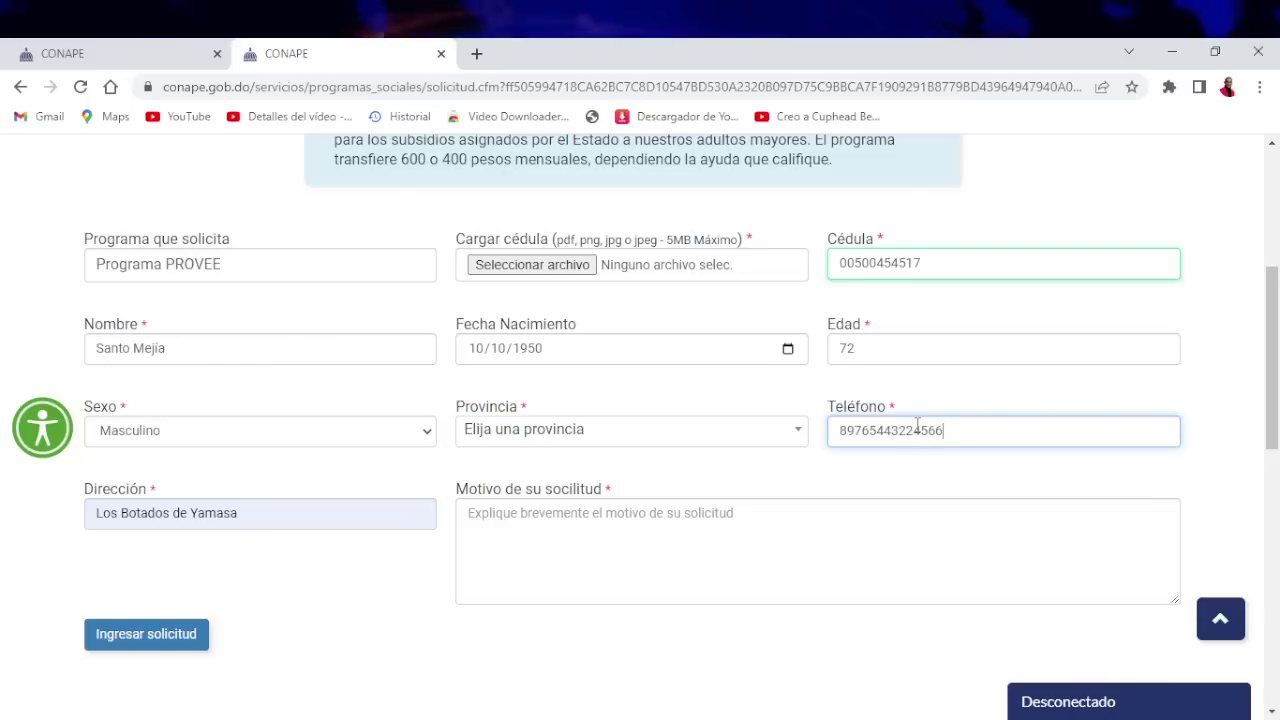
key("BackSpace")
key("BackSpace")
key("BackSpace")
key("BackSpace")
key("BackSpace")
key("BackSpace")
key("BackSpace")
key("BackSpace")
key("BackSpace")
key("BackSpace")
key("BackSpace")
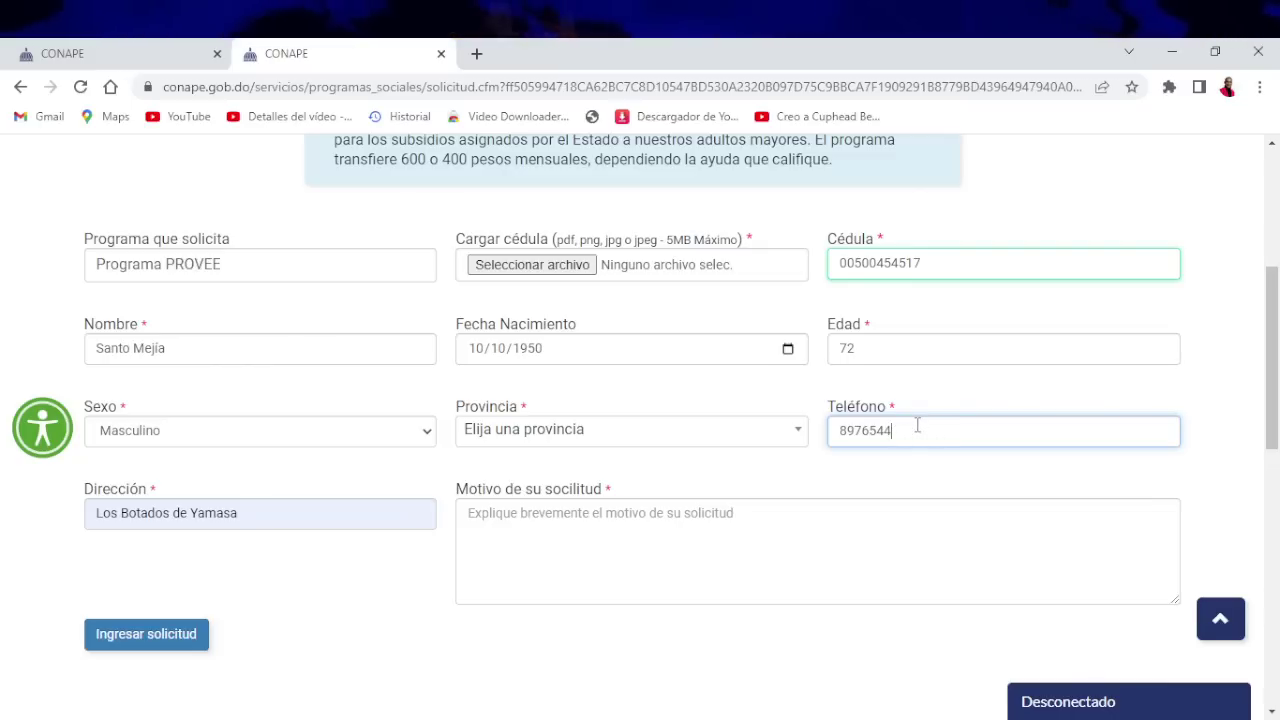
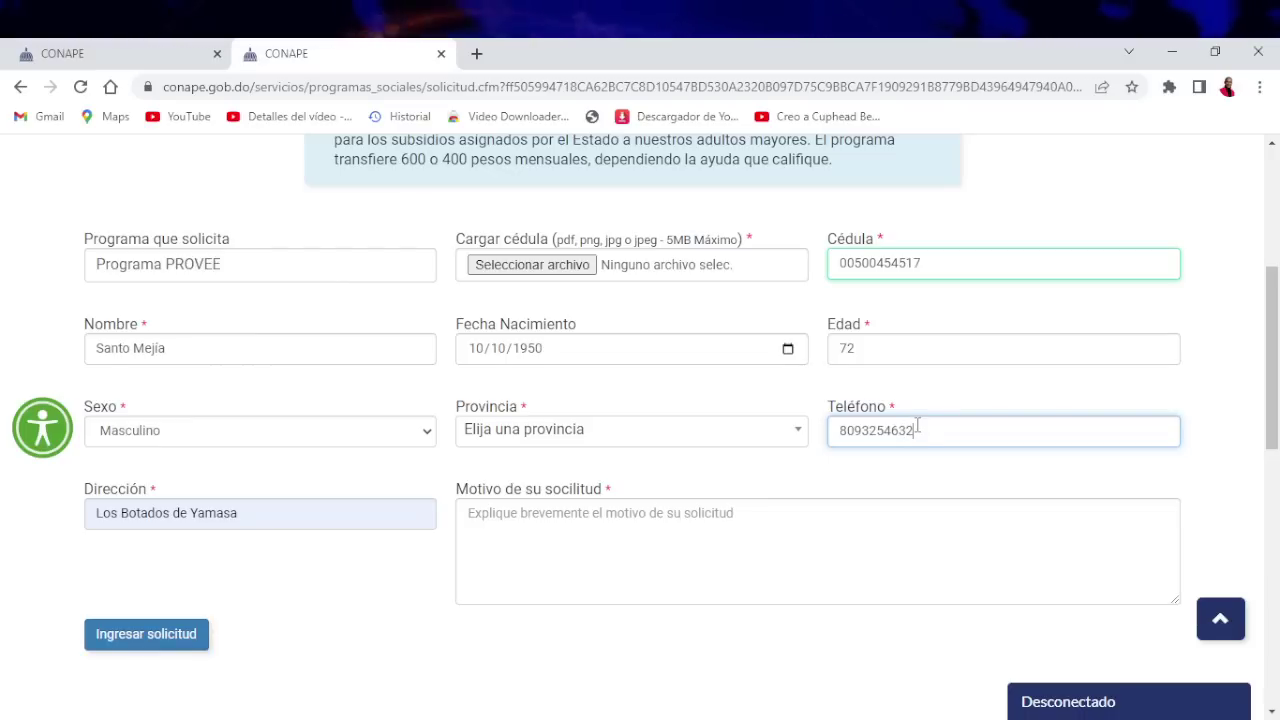
left_click(935, 485)
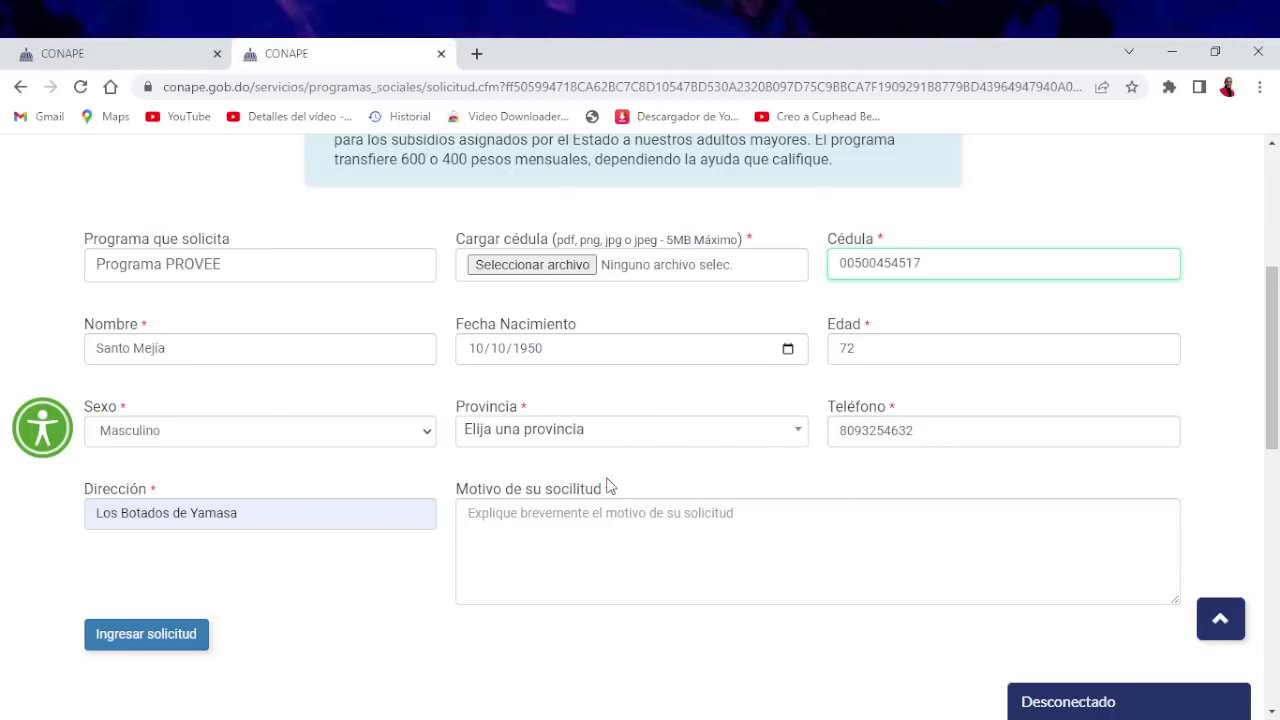
scroll(612, 465, "down", 1)
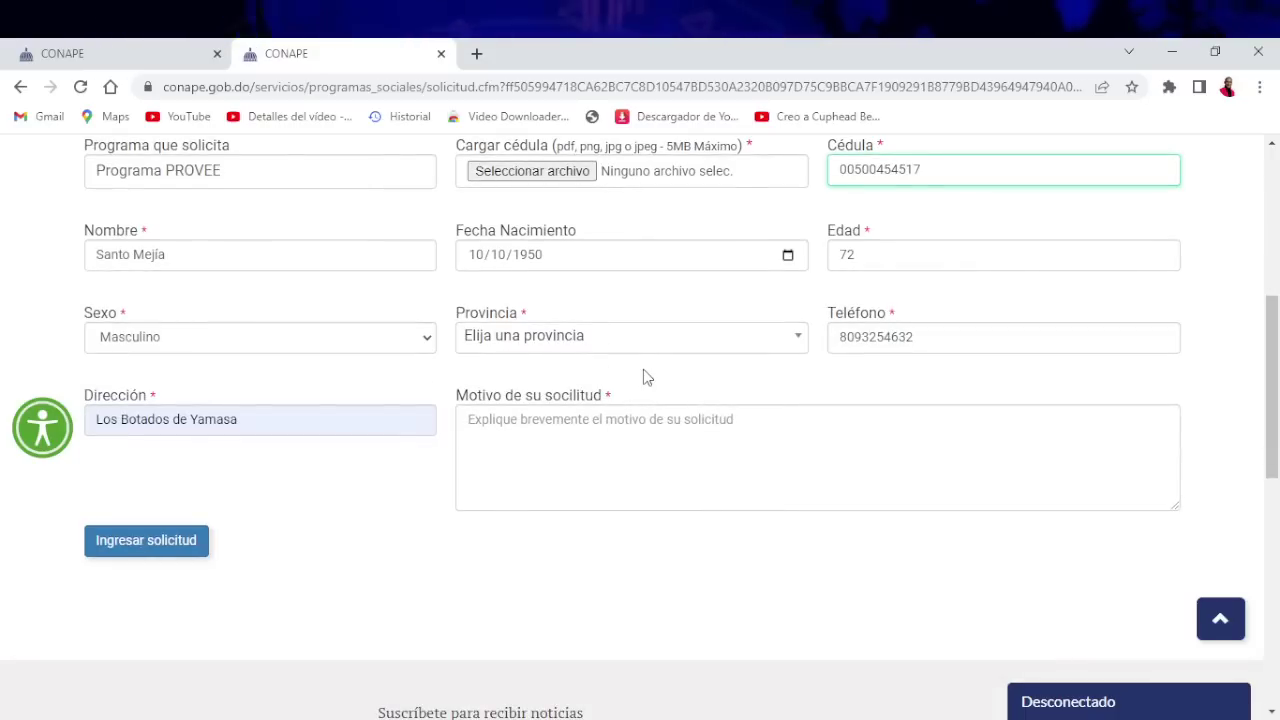
scroll(646, 377, "up", 1)
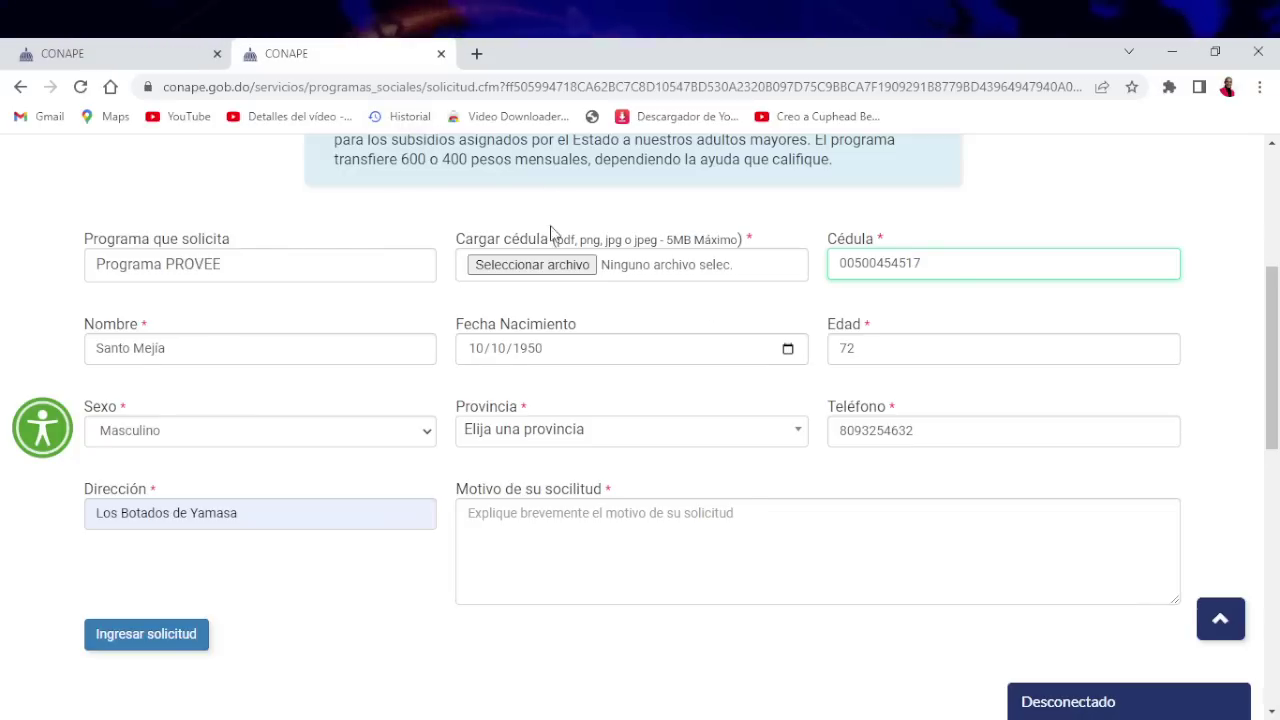
Attach fgfdght.png as the cédula image upload
left_click(545, 266)
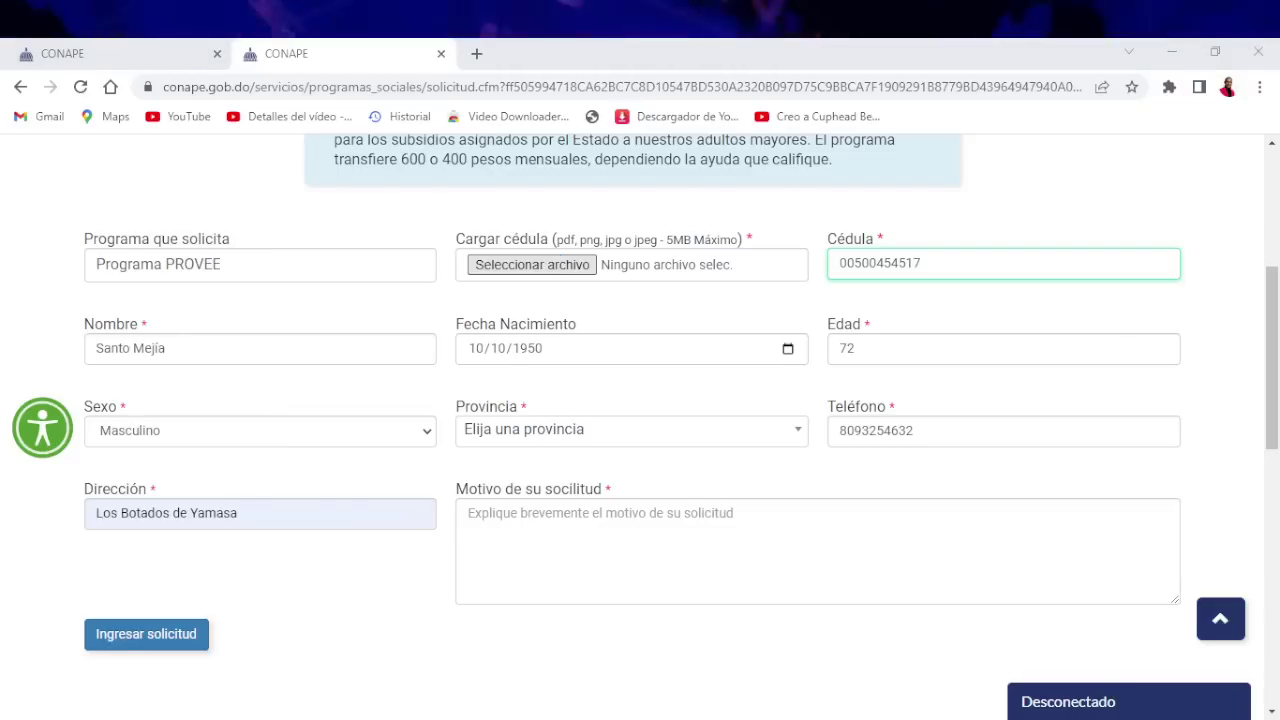
key("Return")
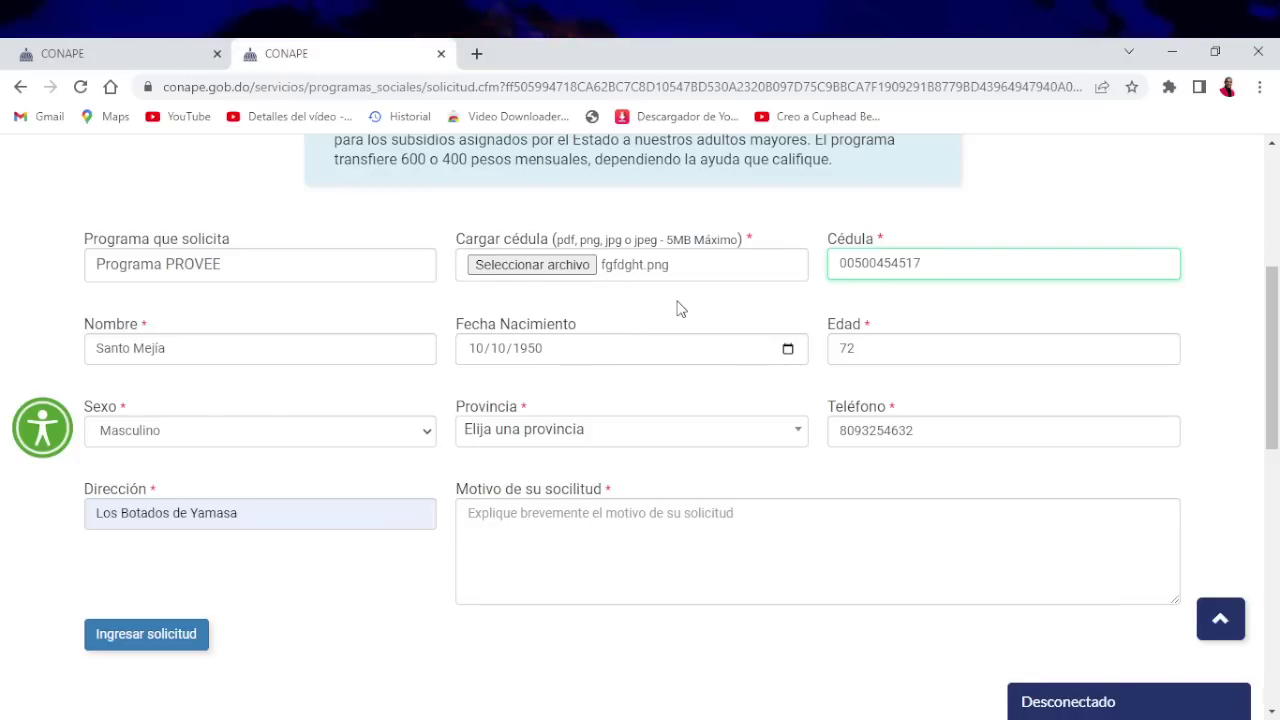
scroll(611, 318, "up", 2)
scroll(663, 300, "down", 2)
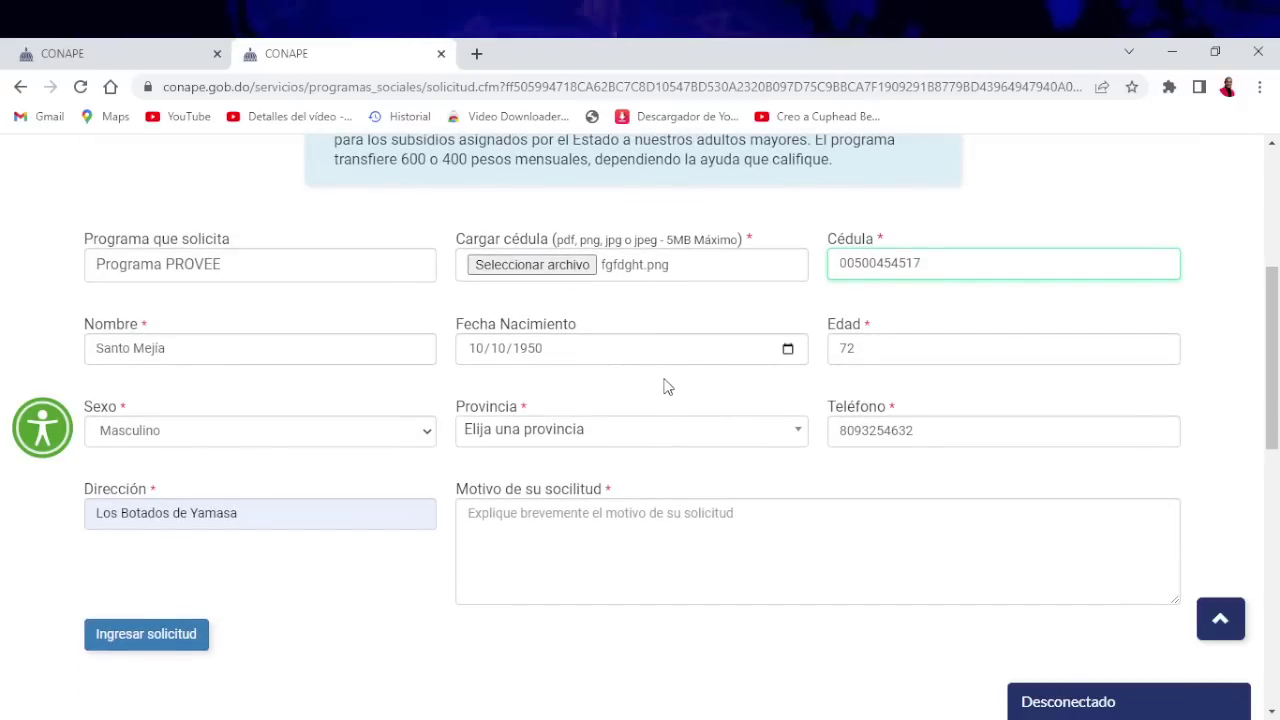
scroll(665, 384, "down", 1)
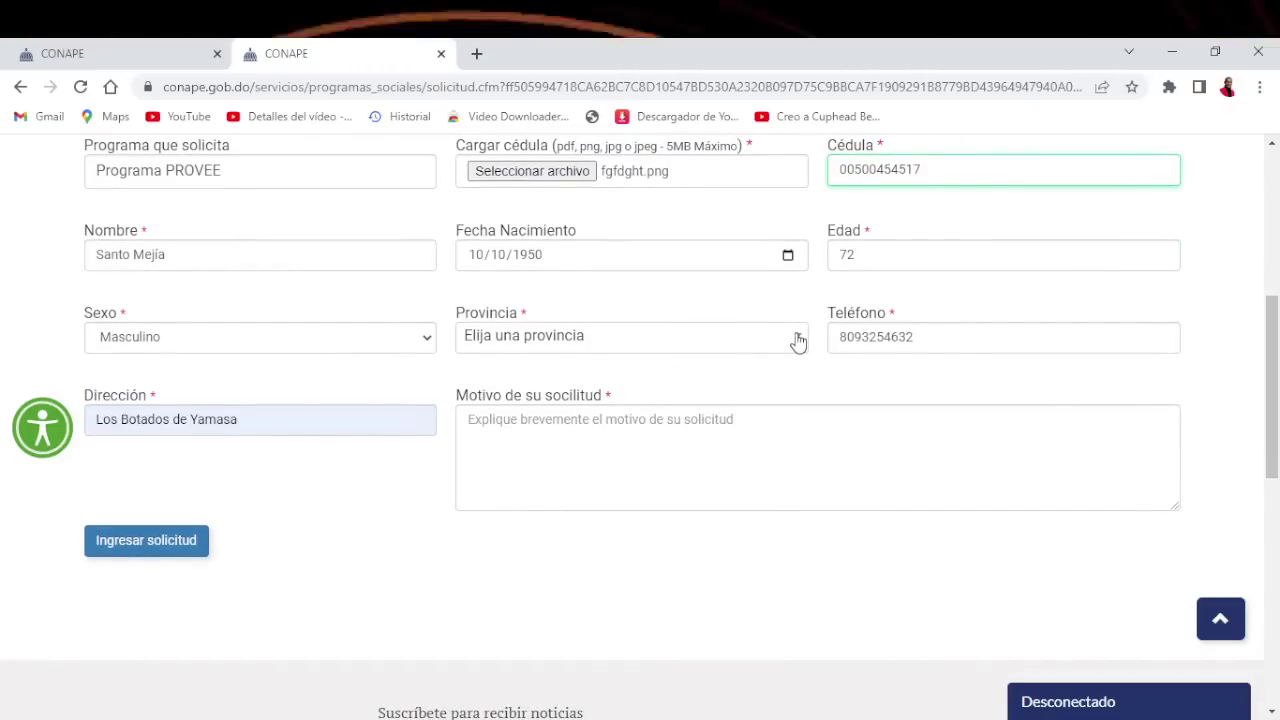
Set Provincia to '1No Especificado - _No espefificado'
left_click(797, 338)
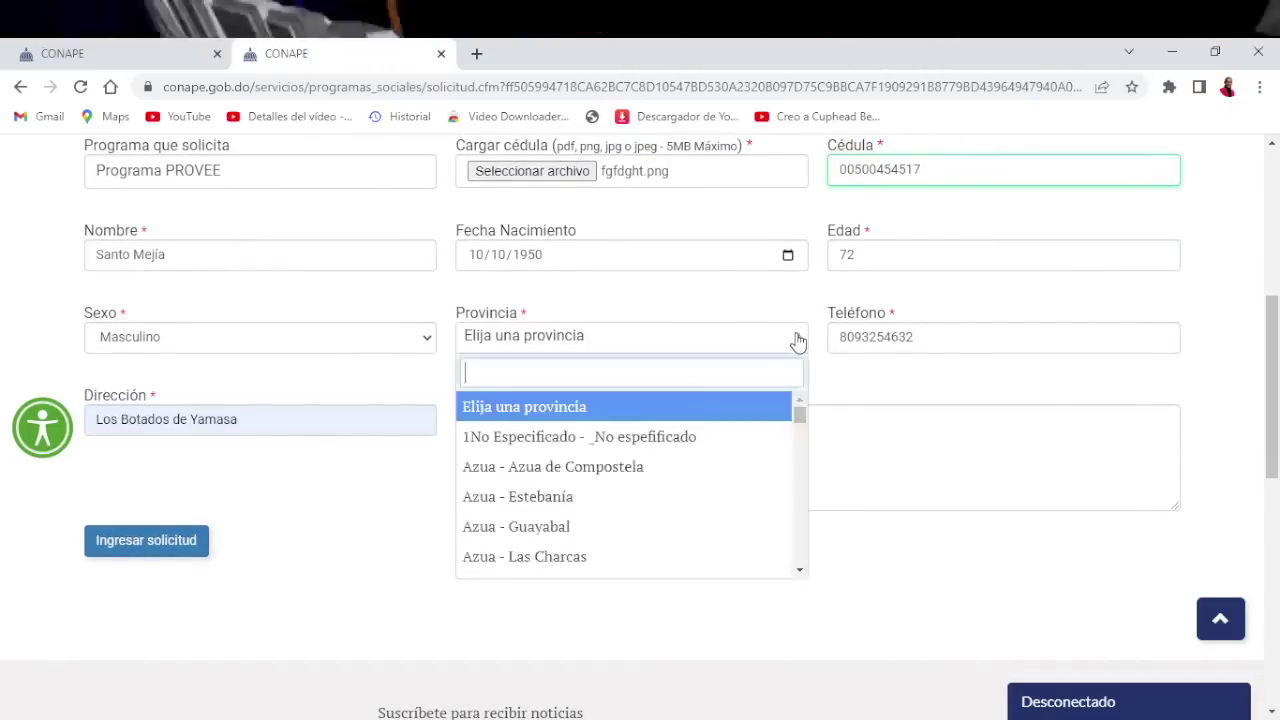
left_click(635, 440)
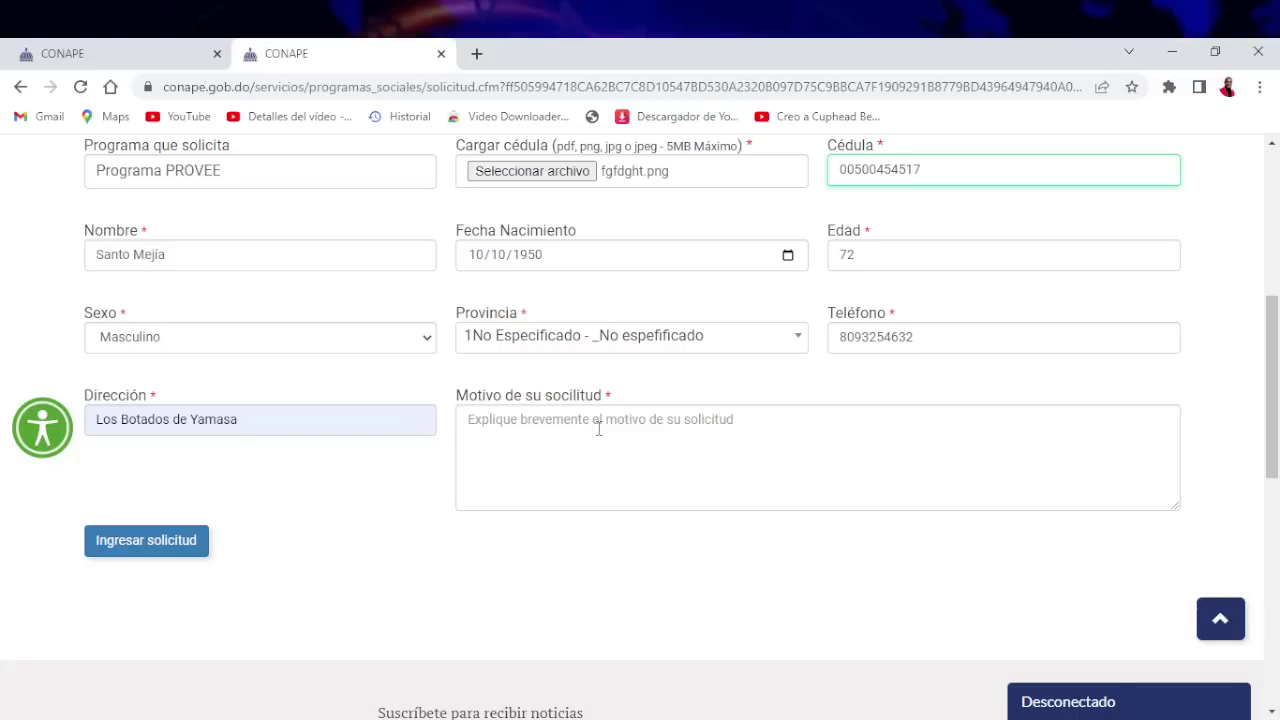
left_click(642, 419)
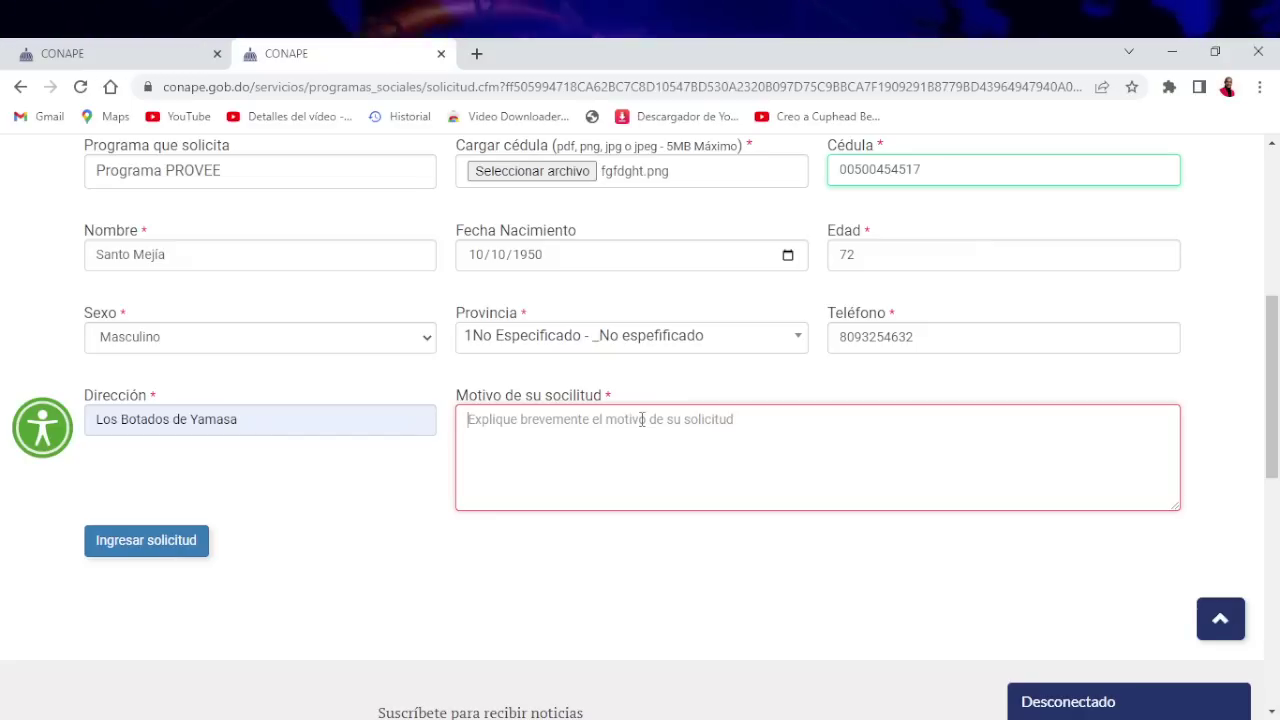
Write the Motivo reason: vulnerable elderly applicant, ill, unemployed, needing help to survive
type("S")
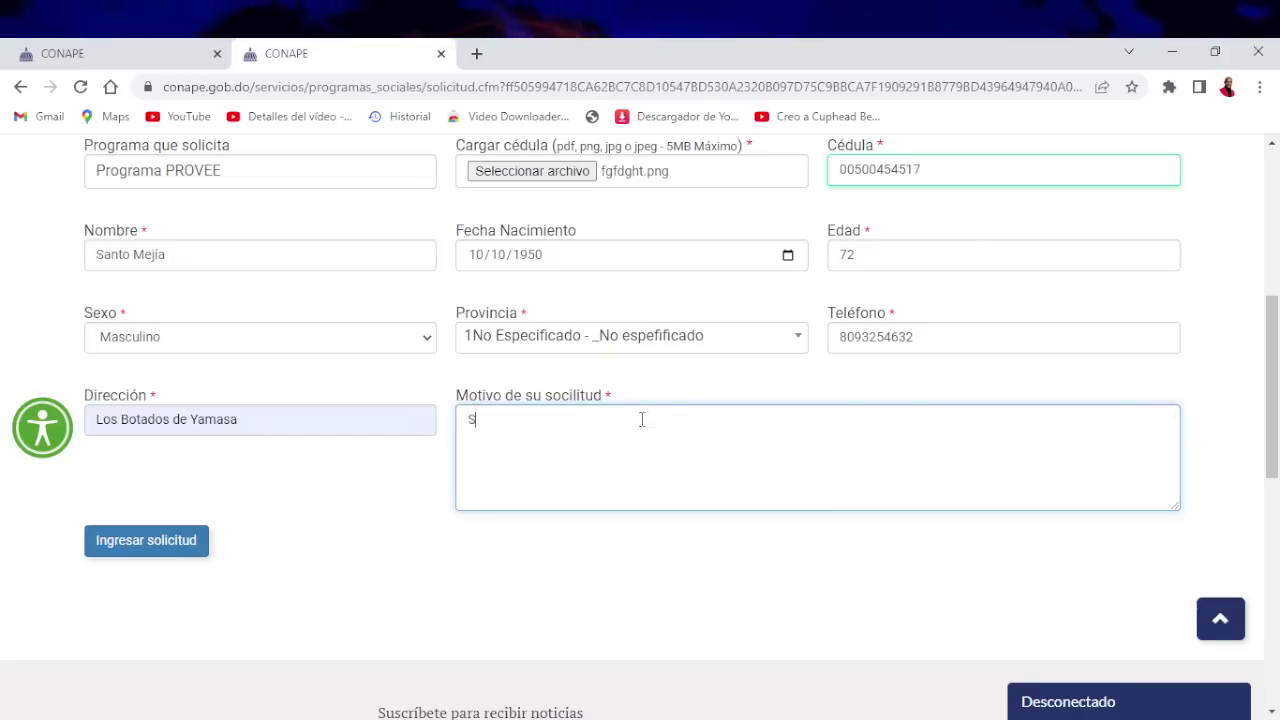
type("oy una e")
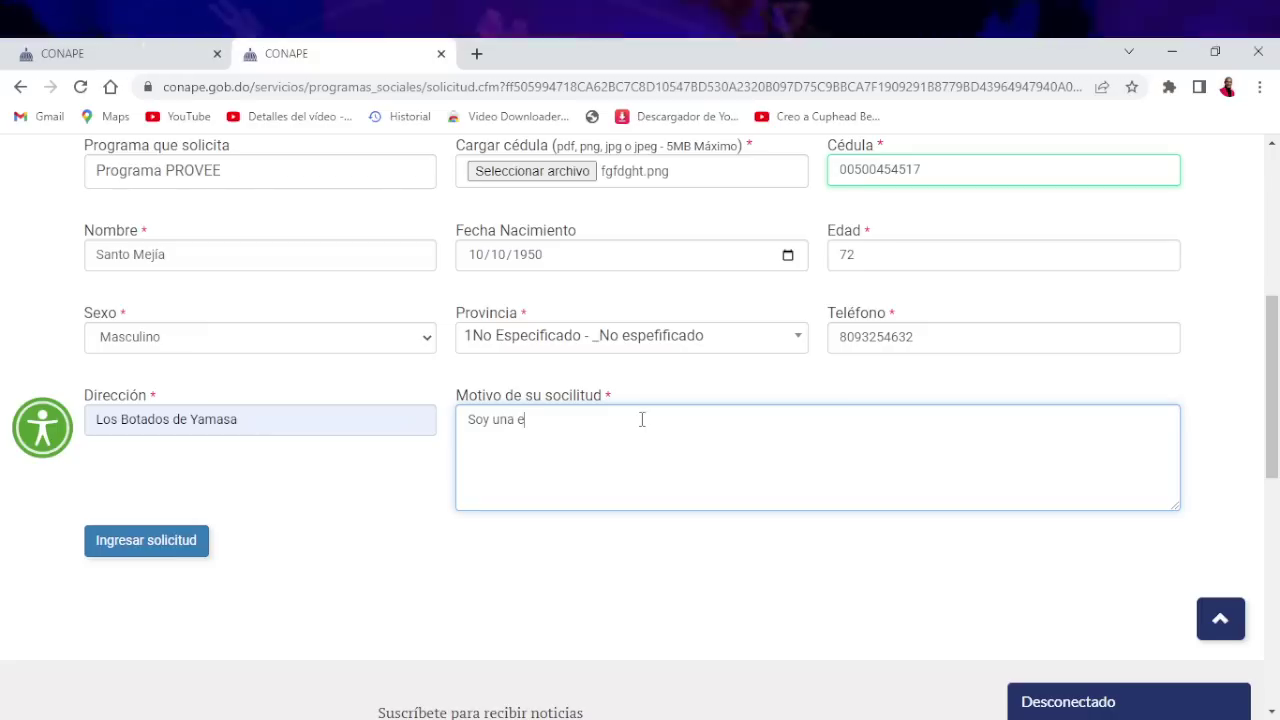
key("BackSpace")
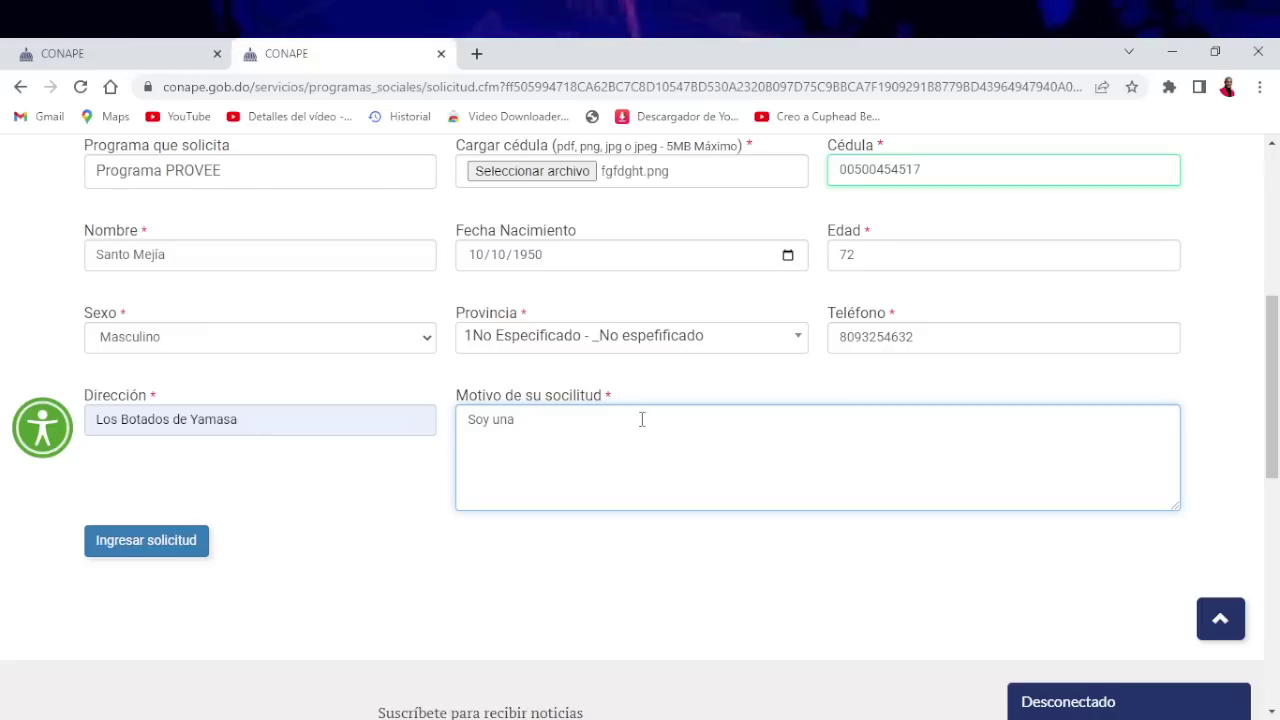
type("un enve")
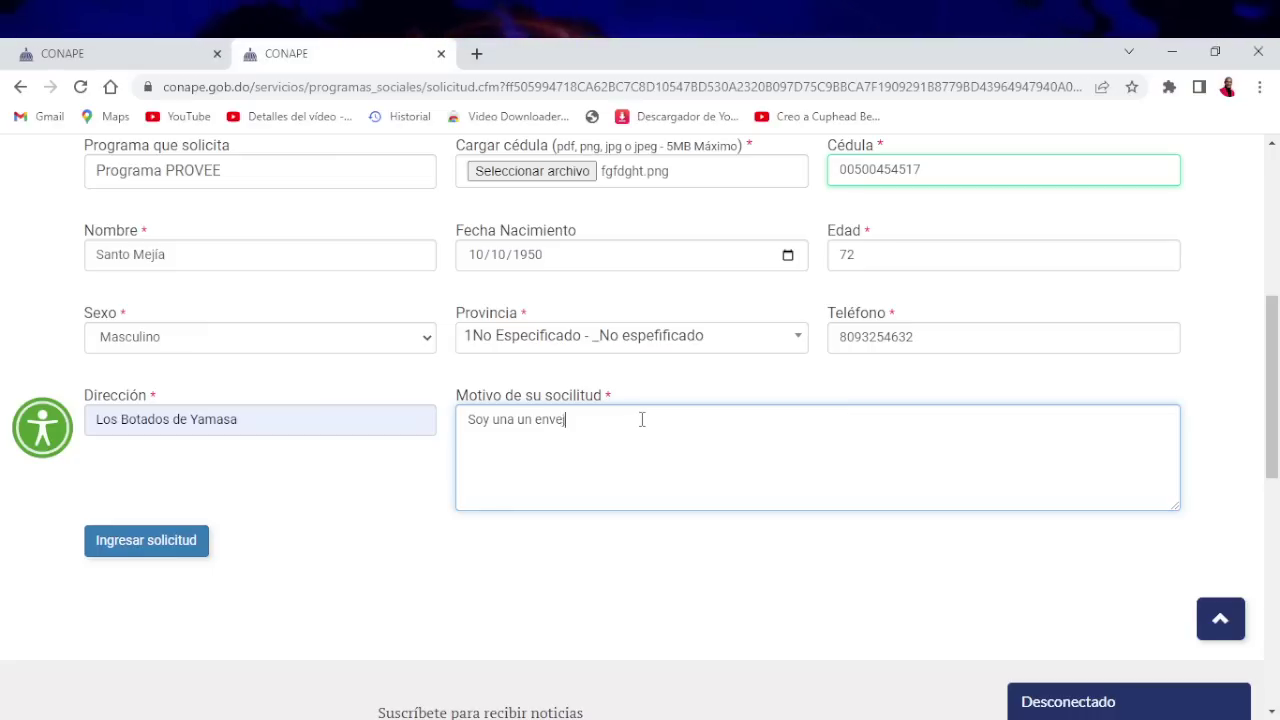
type("jeciente bu")
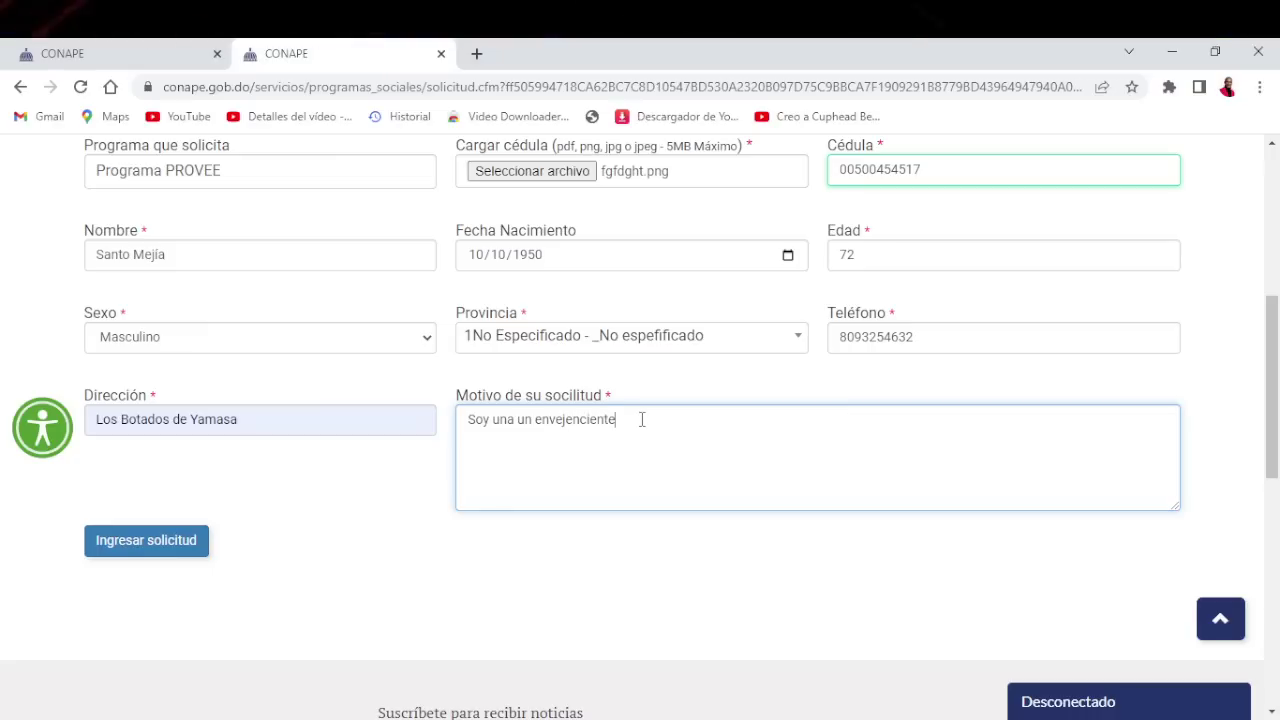
type("erev")
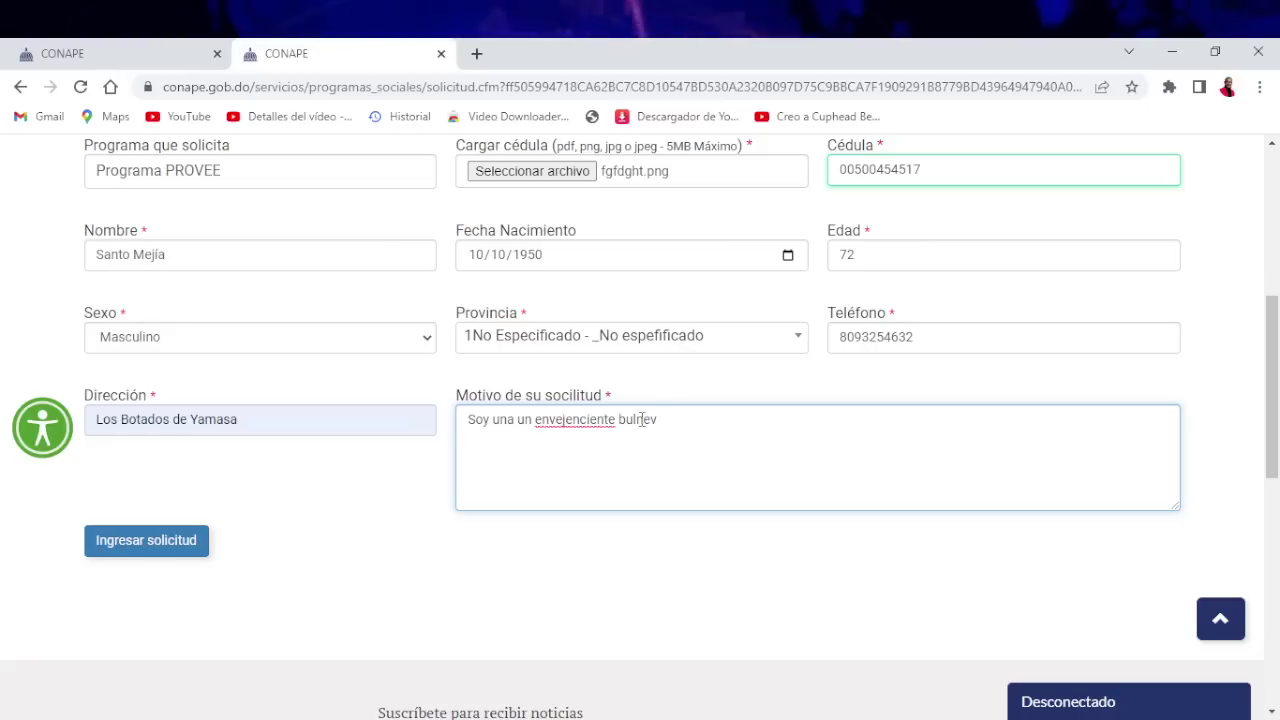
type("ble,")
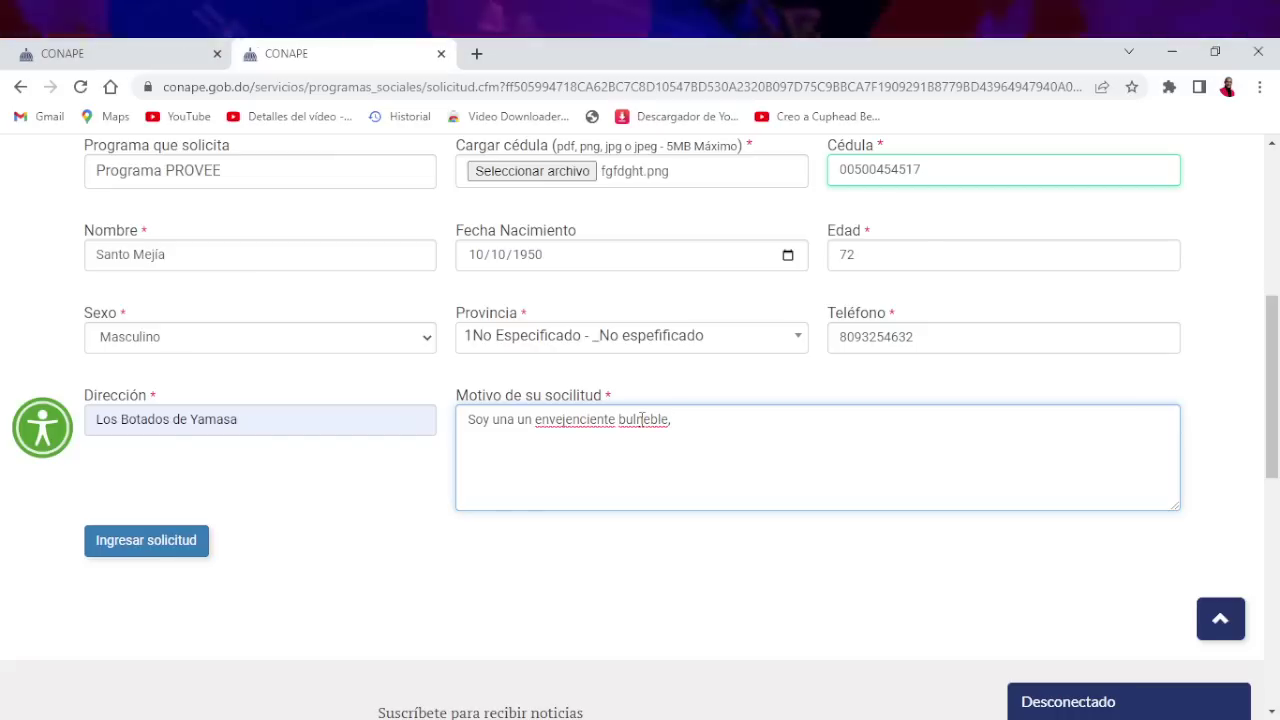
type("e, ")
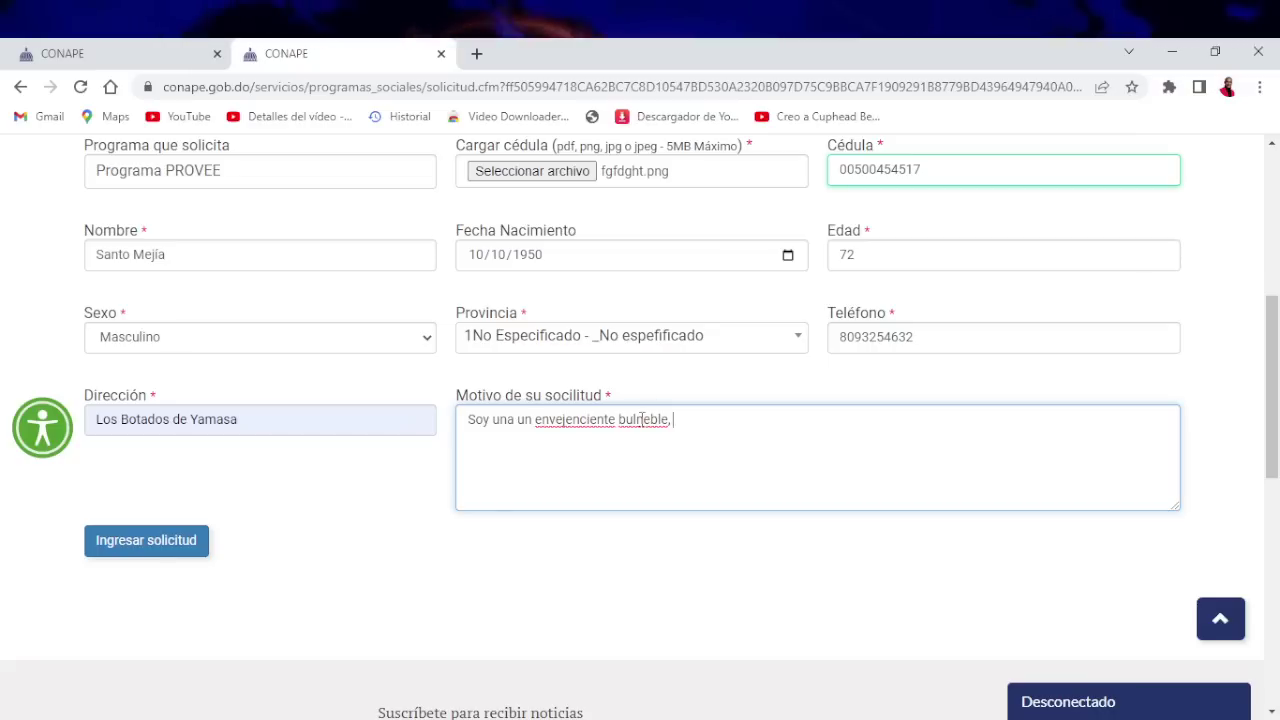
type("su")
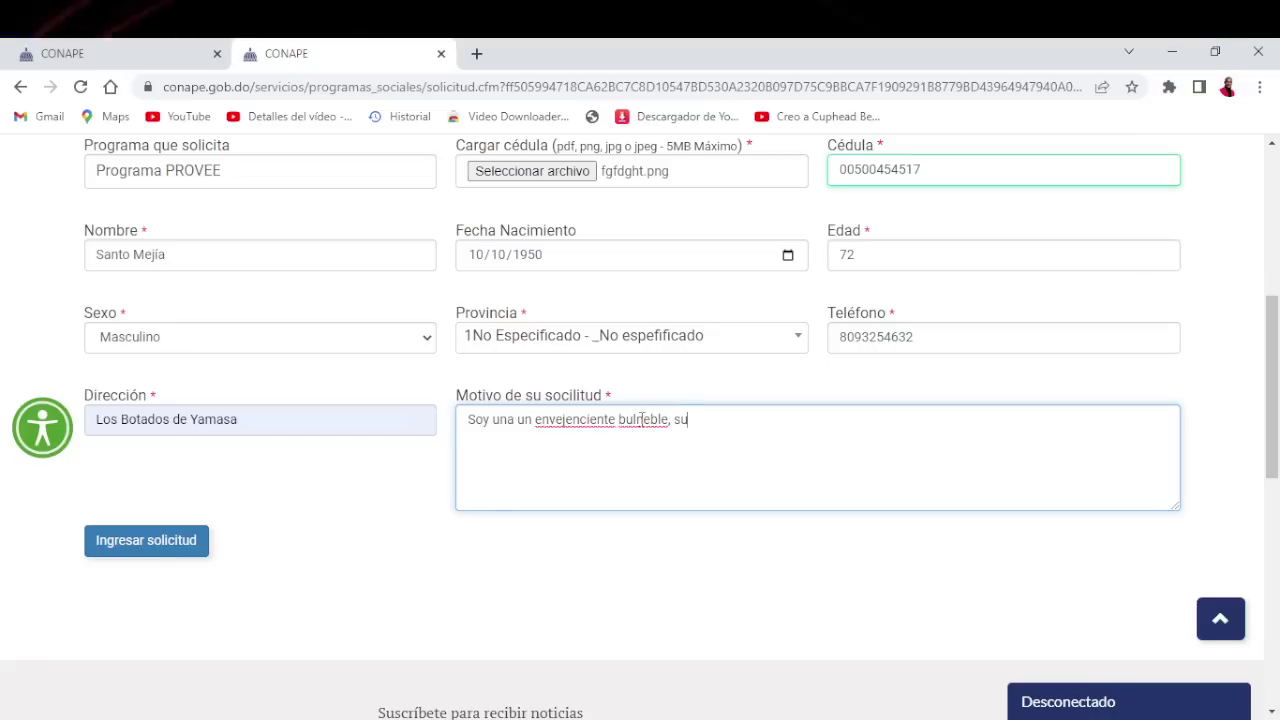
type("fro de ")
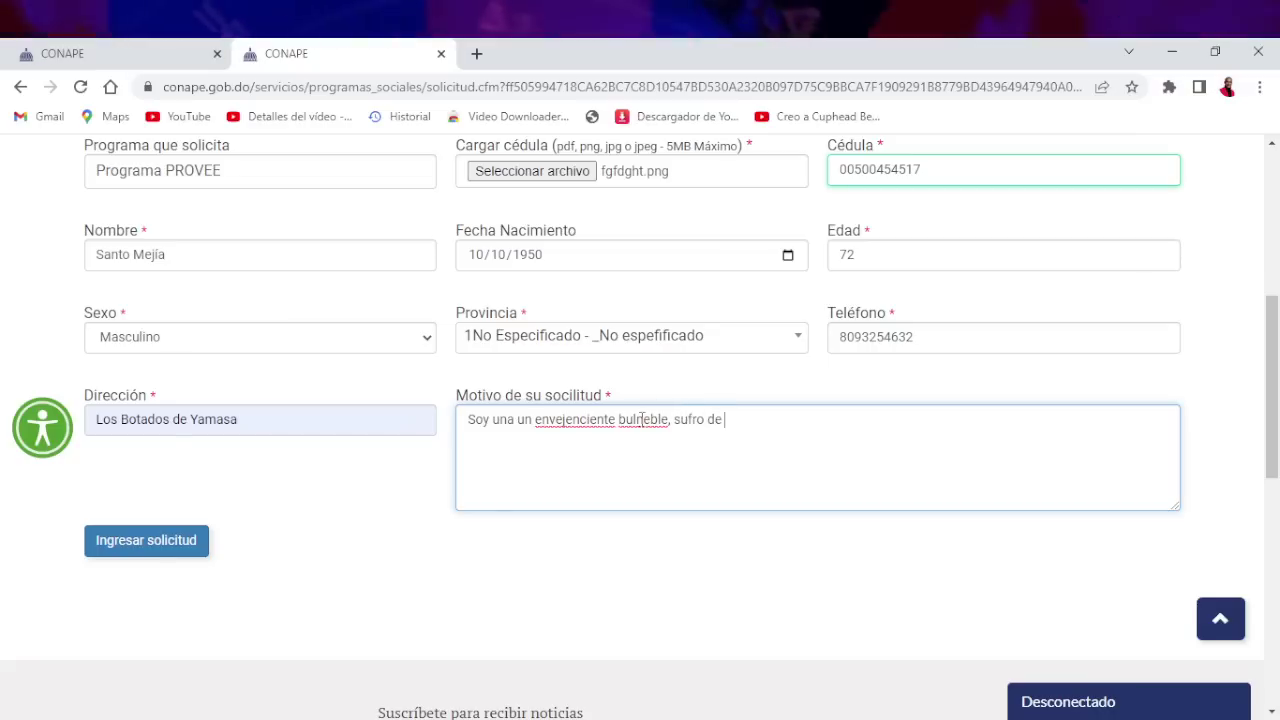
type("asuco")
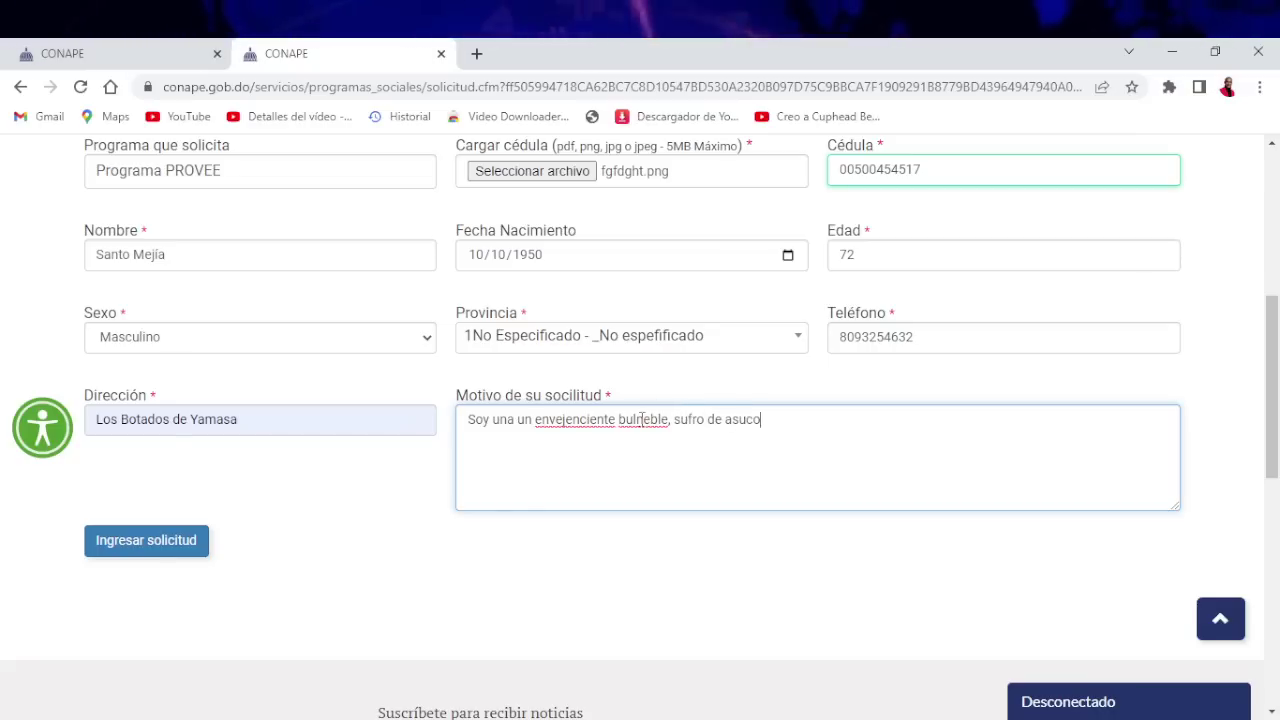
type(" y ")
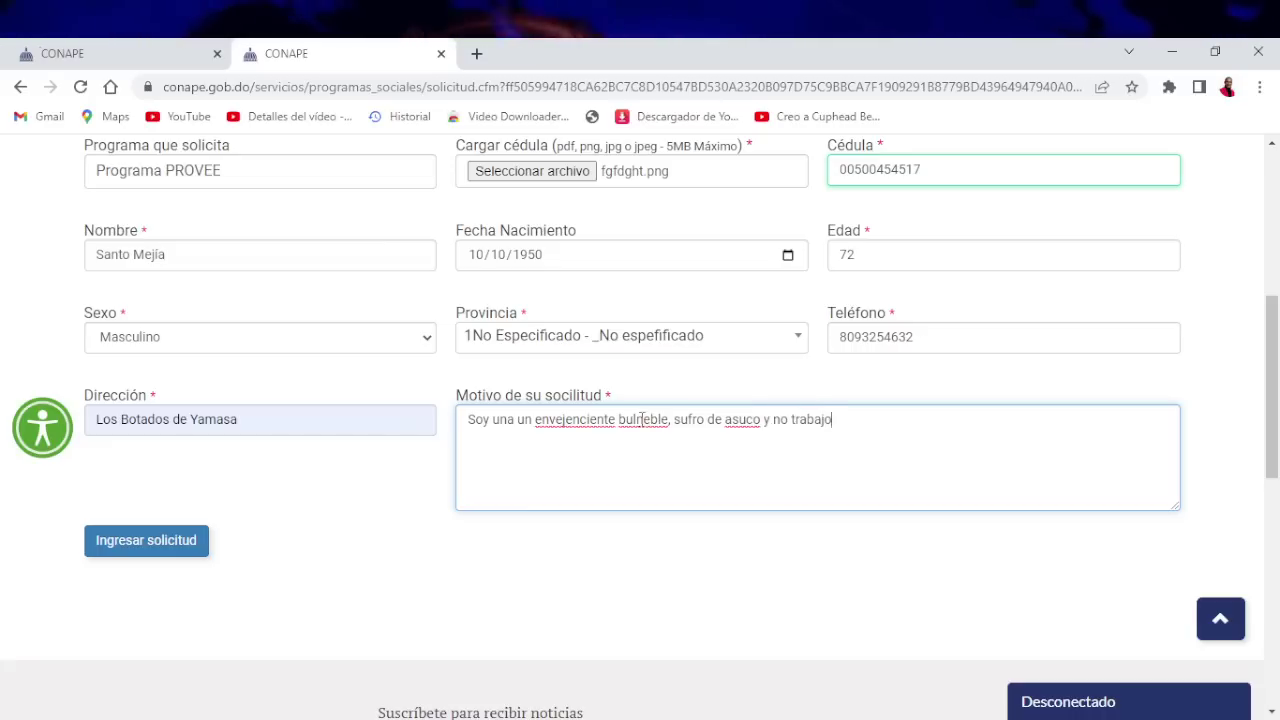
type("no trabajo nec")
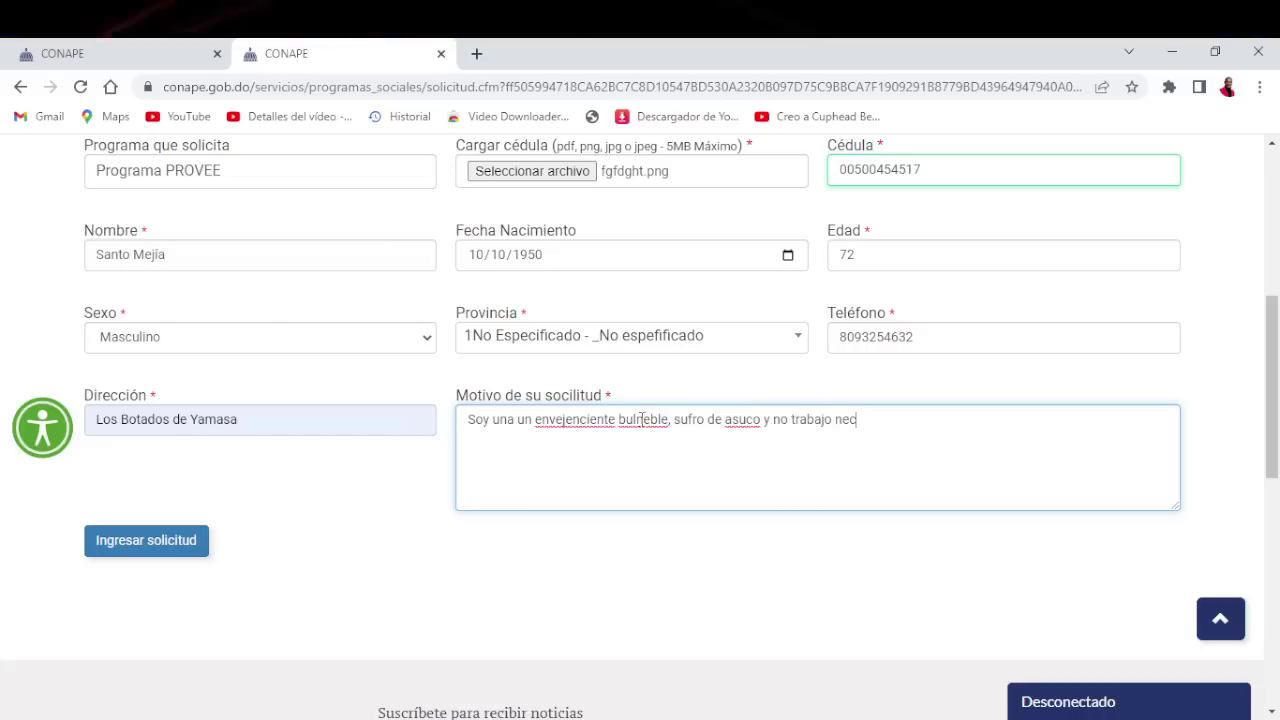
type("sitoa")
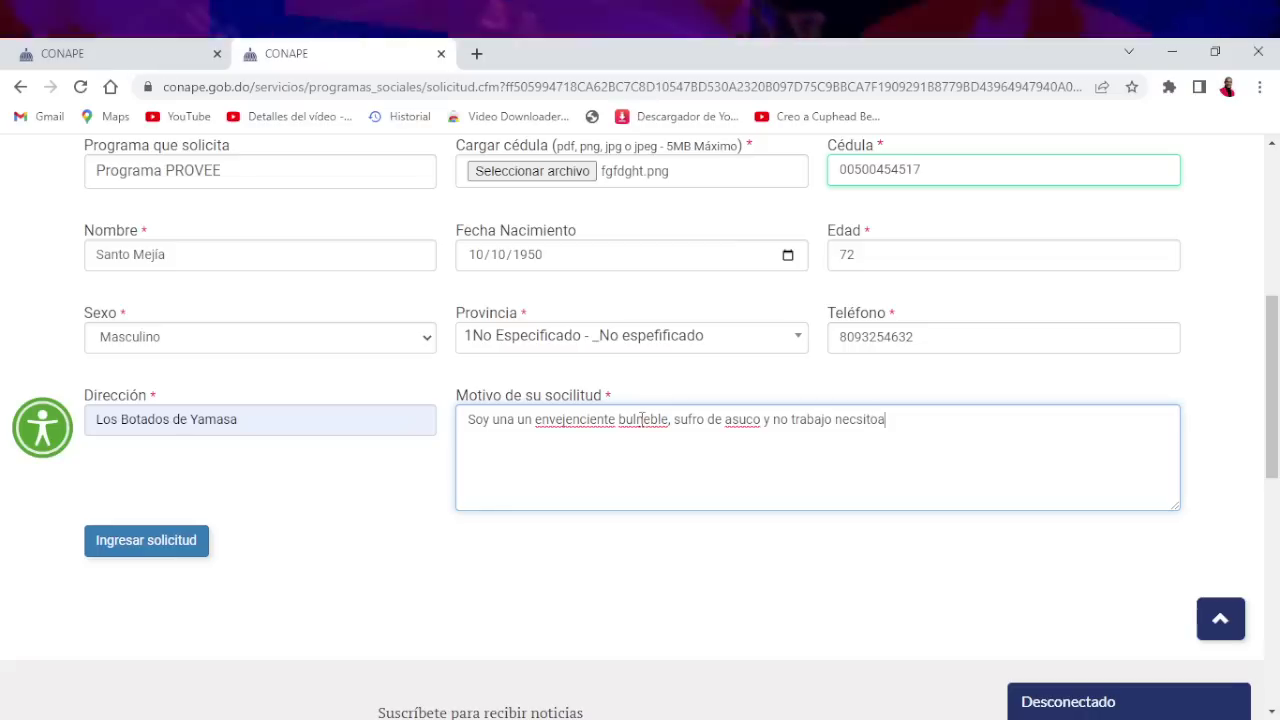
type(" ayuda")
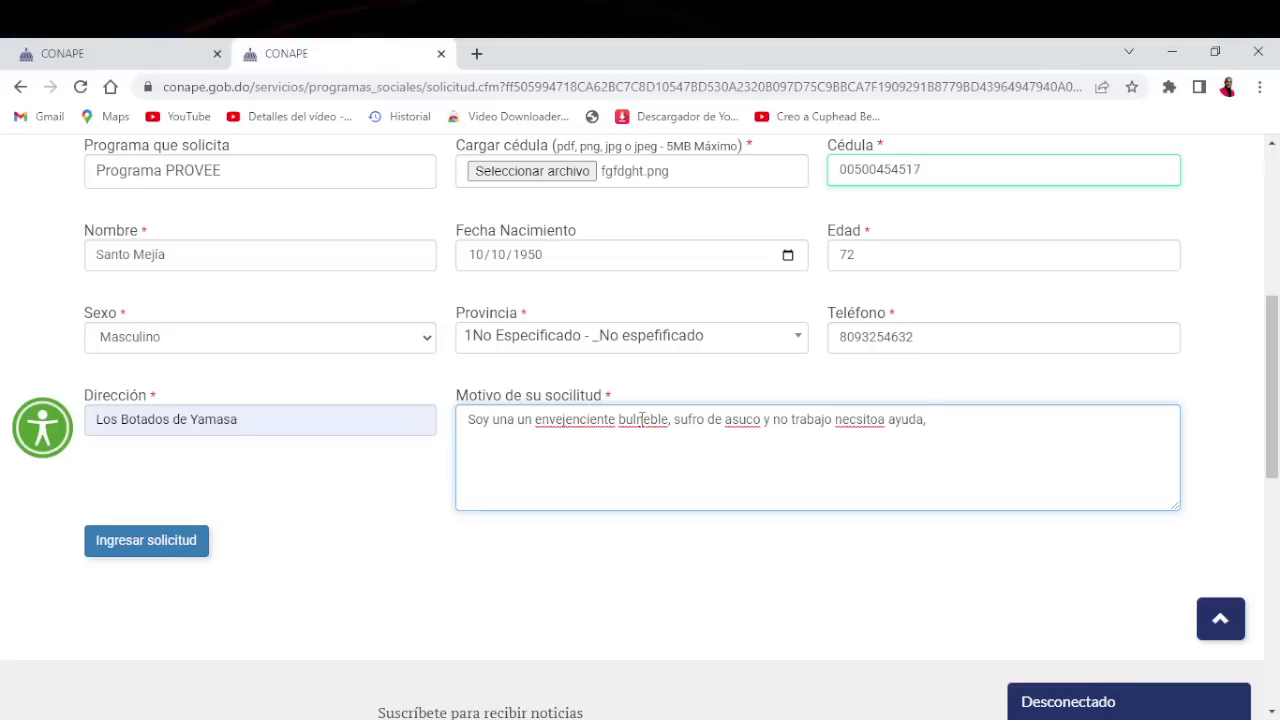
type("para")
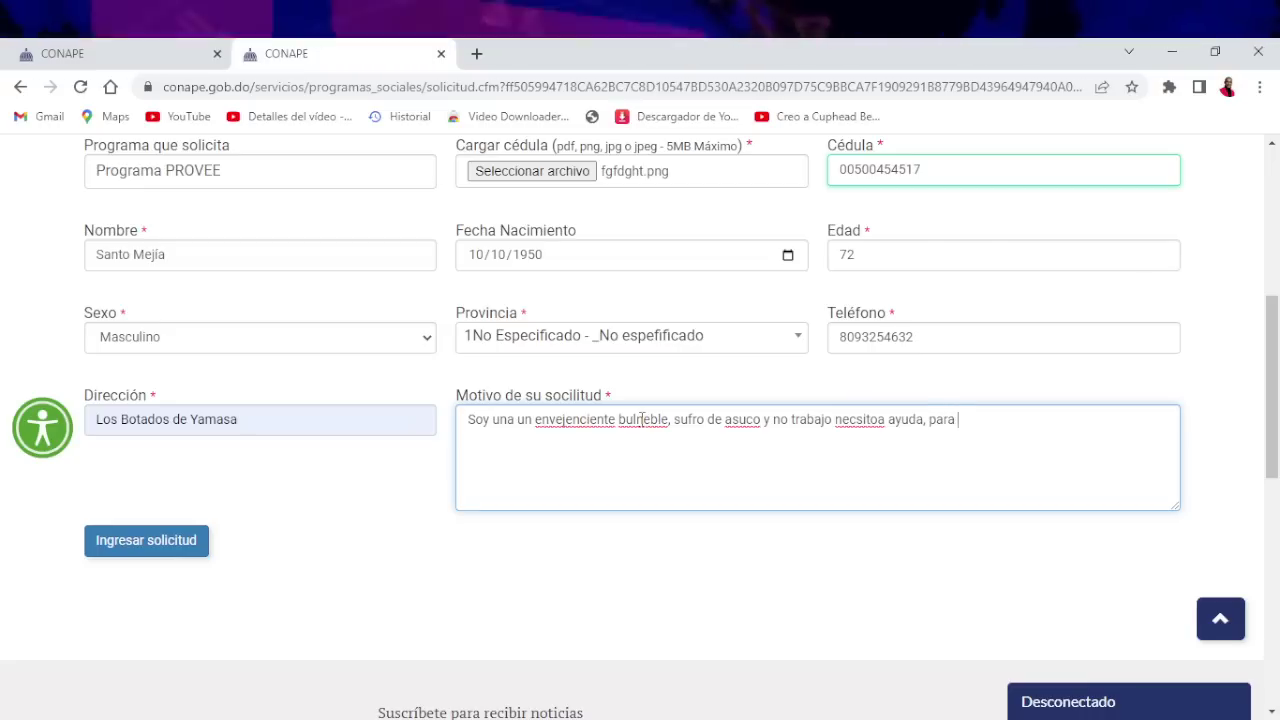
type(" poder sobrevivi")
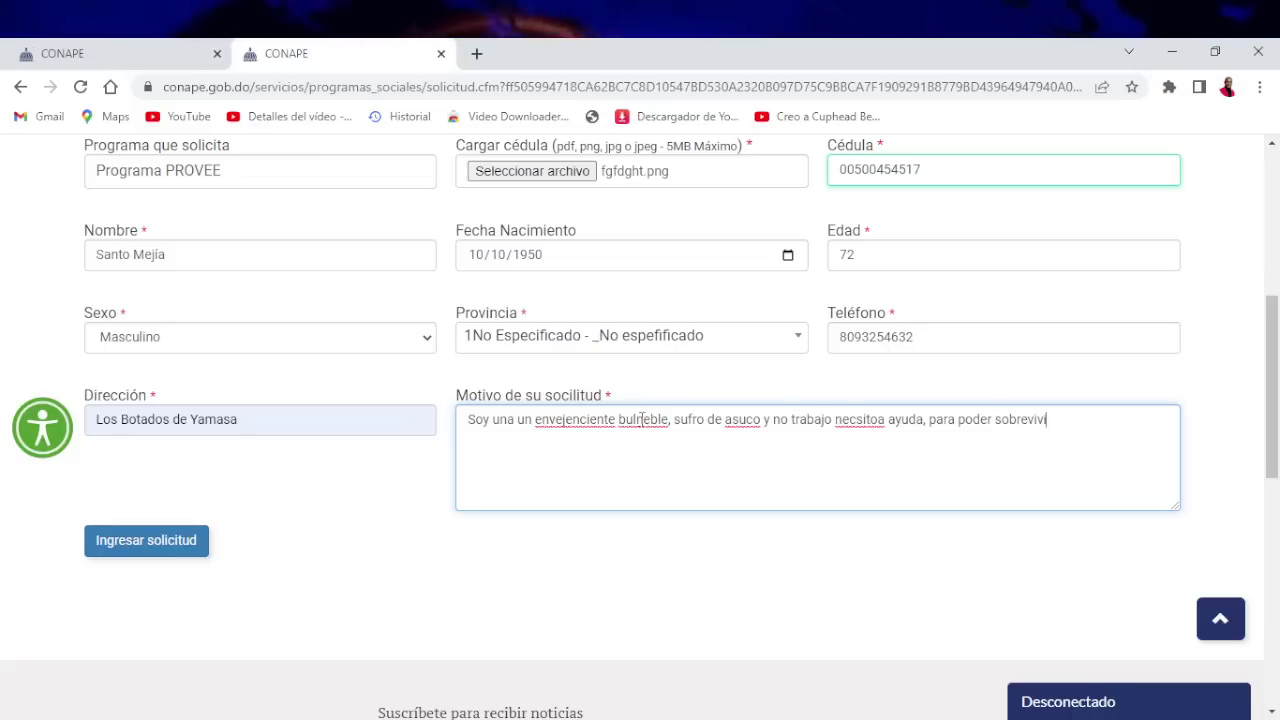
type(".")
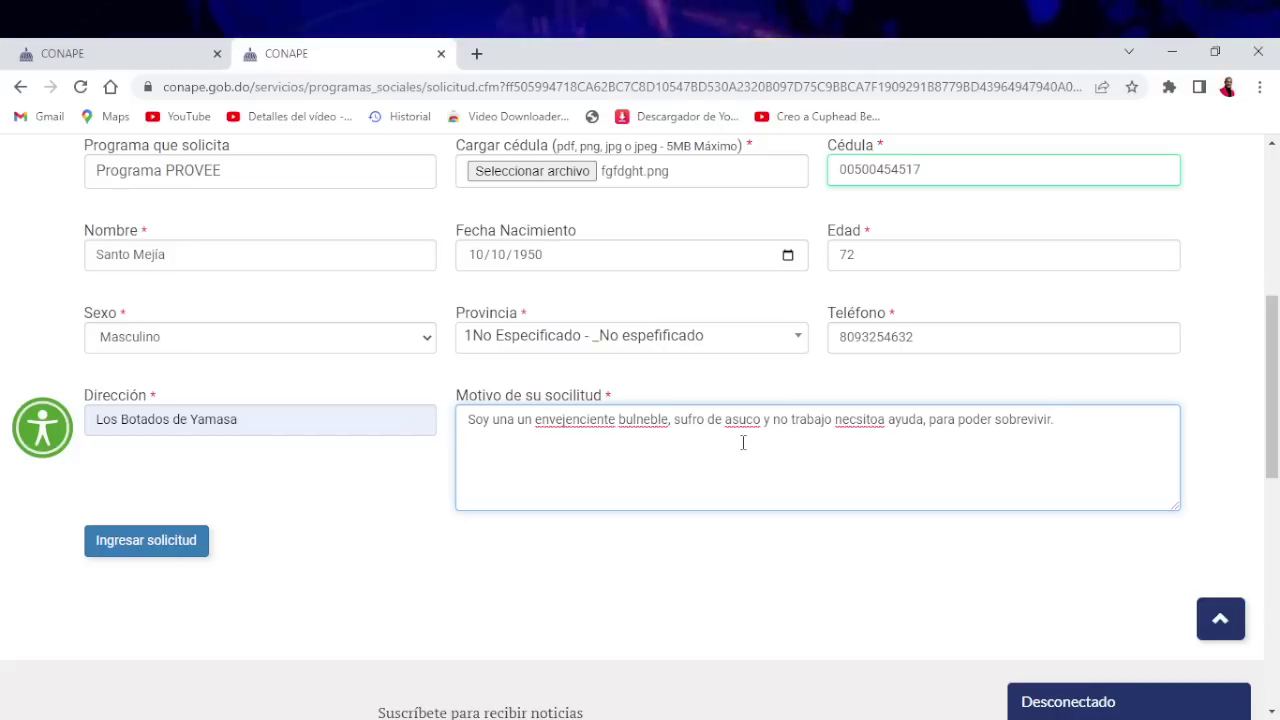
scroll(729, 490, "up", 1)
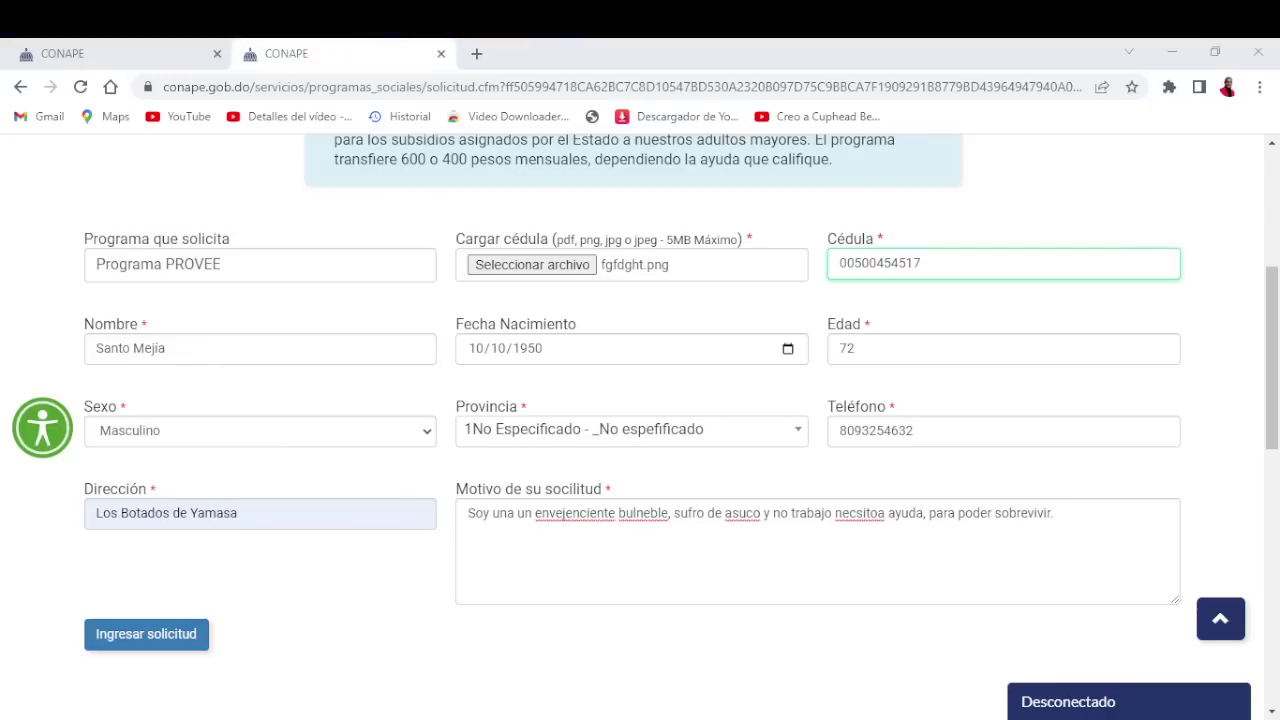
Submit the application with Ingresar solicitud to get the success message and tracking number
left_click(566, 514)
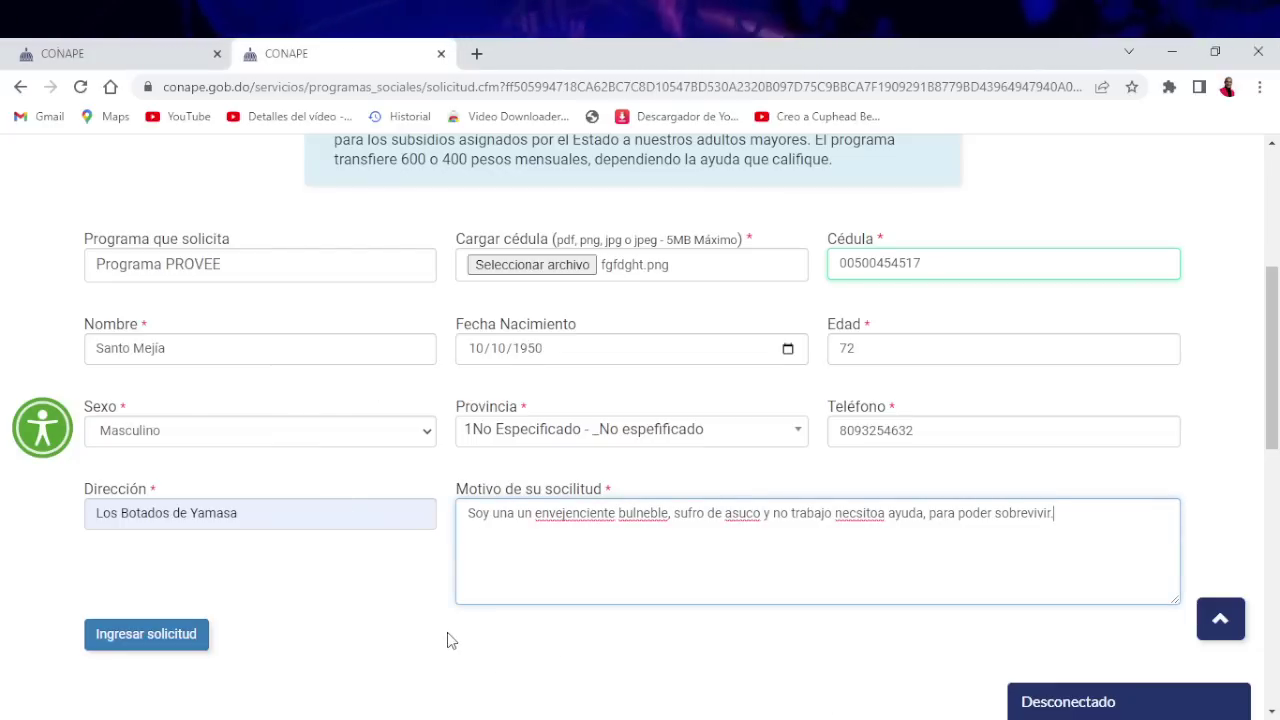
scroll(363, 330, "up", 1)
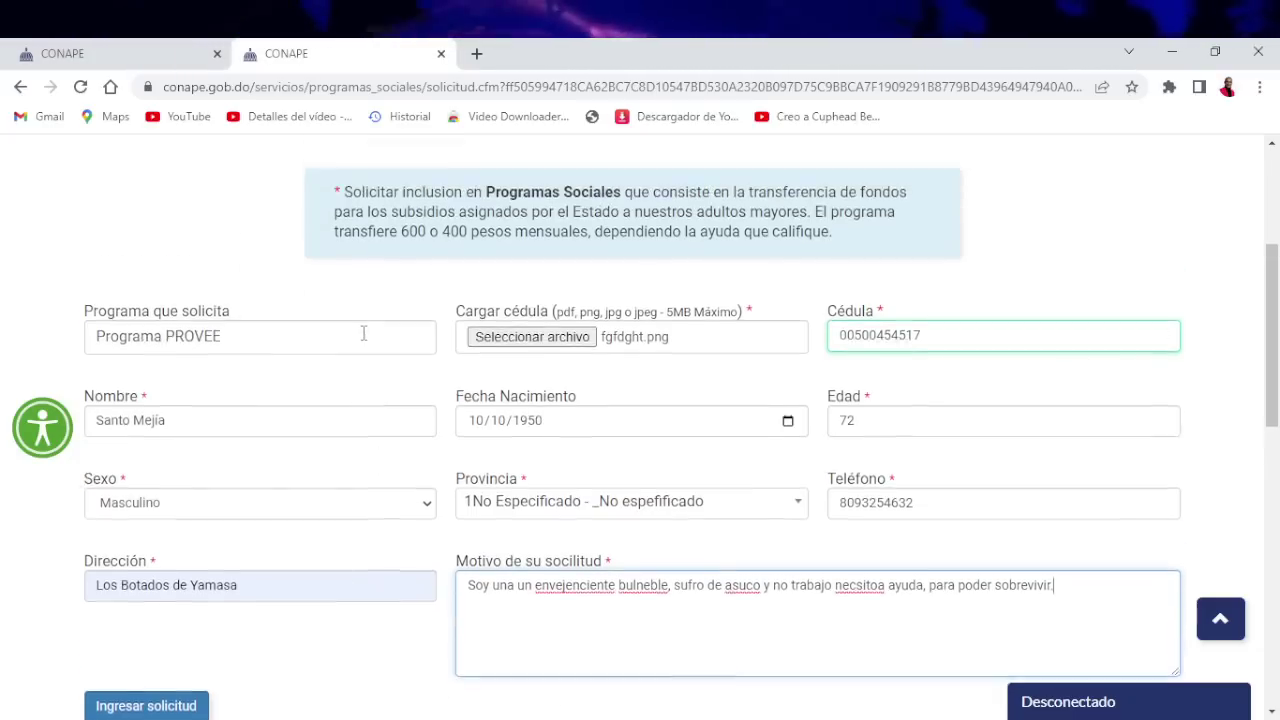
scroll(364, 430, "down", 1)
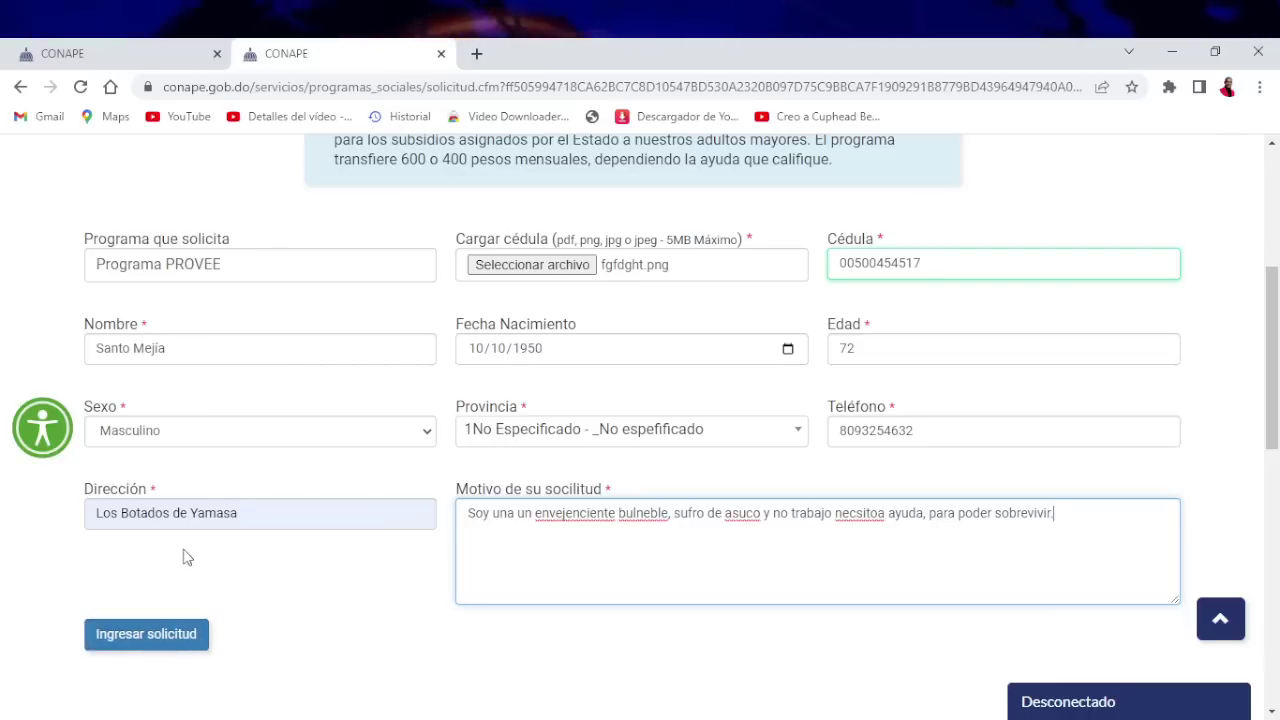
left_click(170, 638)
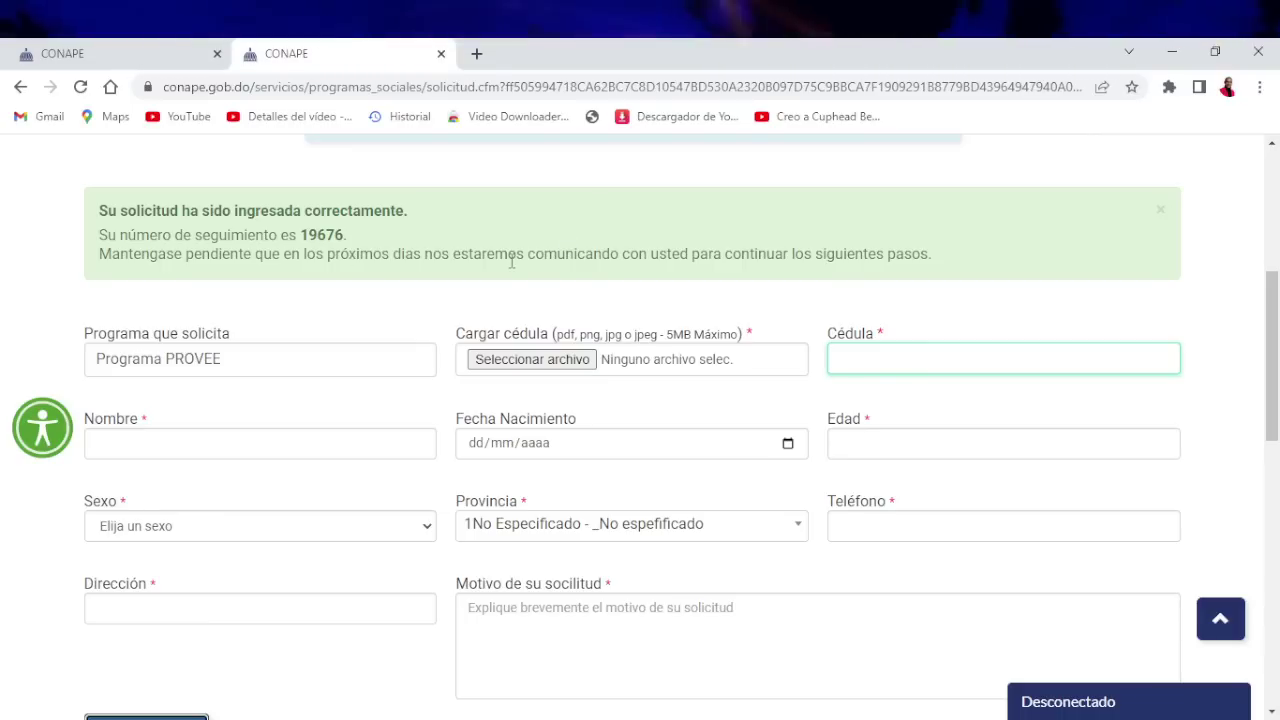
Zoom the page in twice to read the submission confirmation
scroll(512, 265, "down", 2)
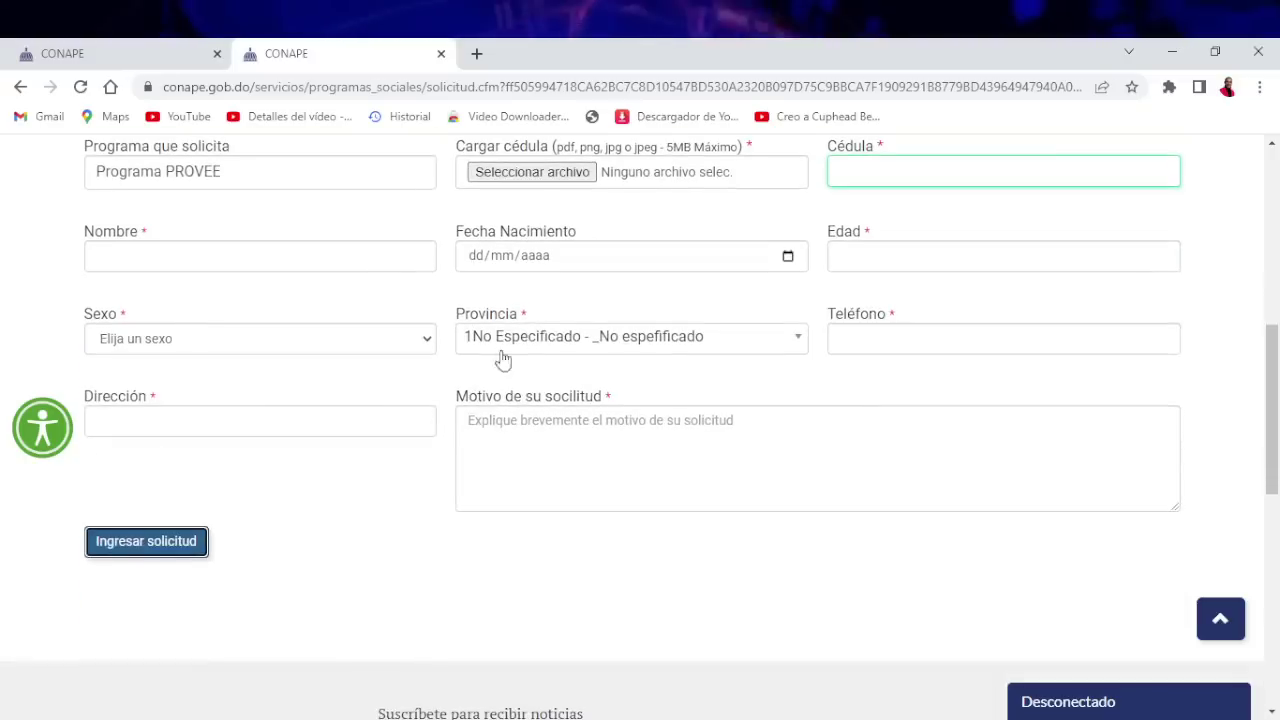
scroll(437, 526, "up", 5)
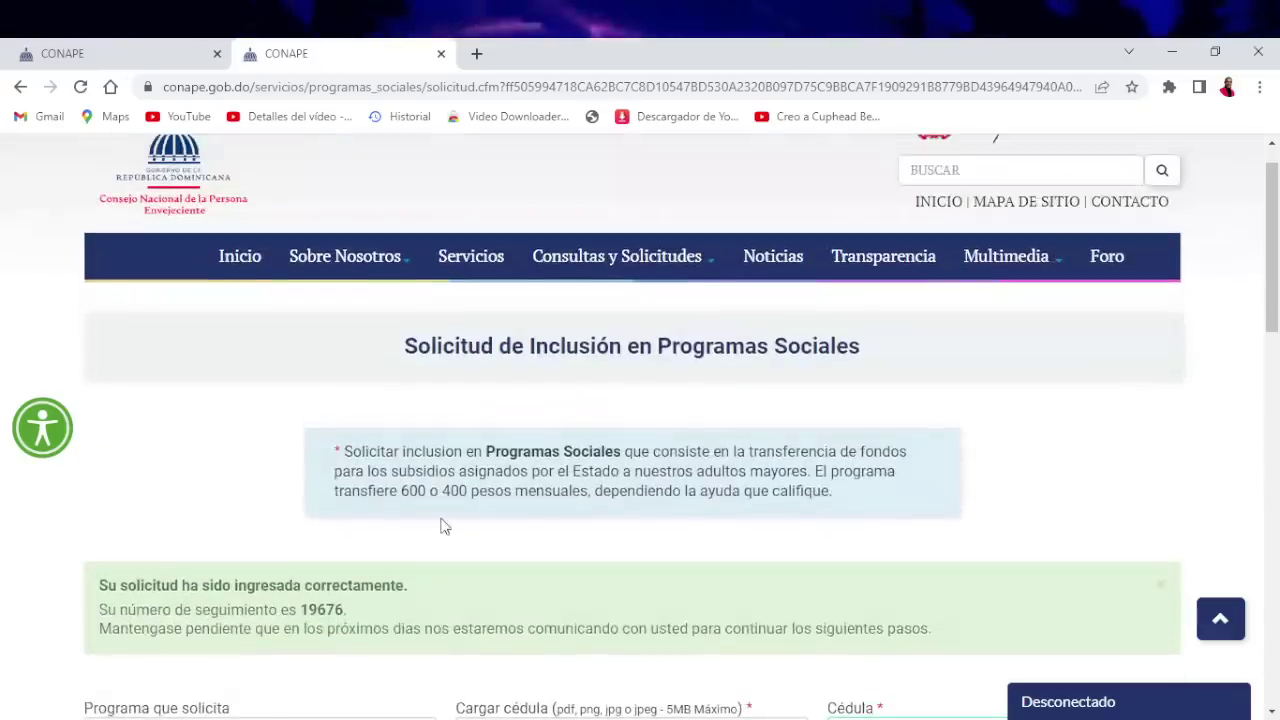
scroll(342, 525, "down", 2)
key("ctrl+plus")
key("ctrl+plus")
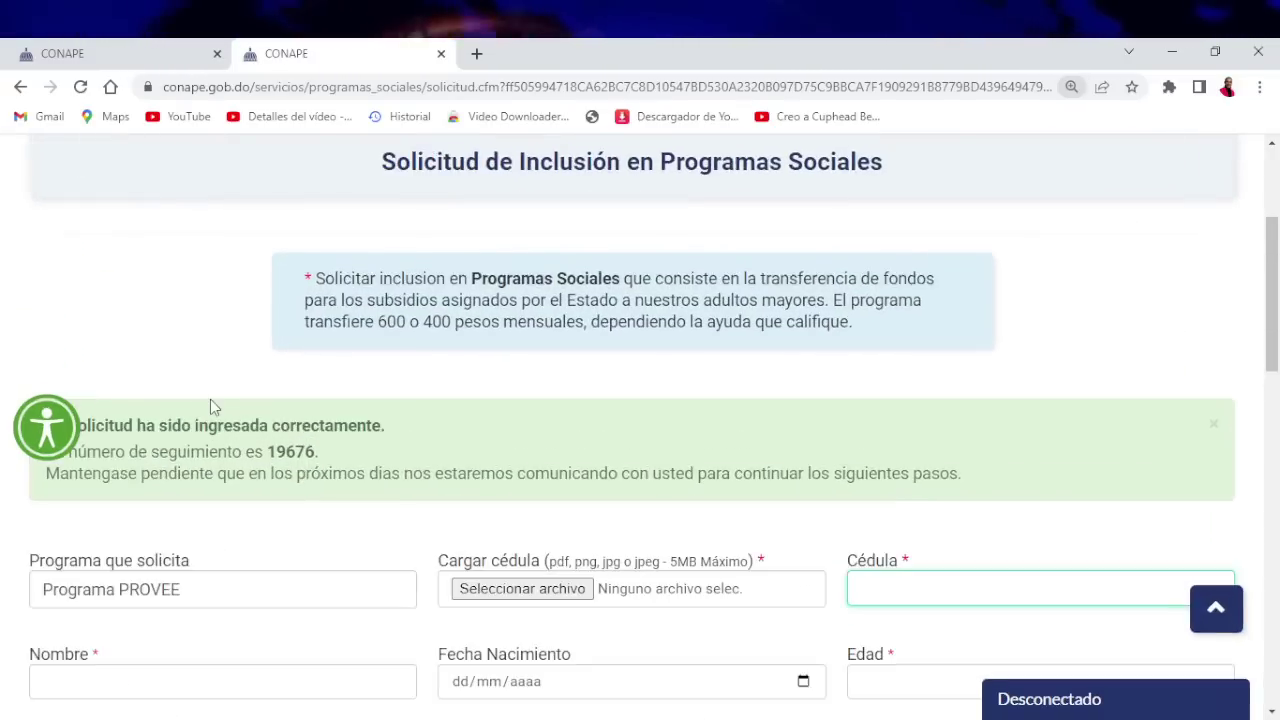
key("ctrl+plus")
key("ctrl+plus")
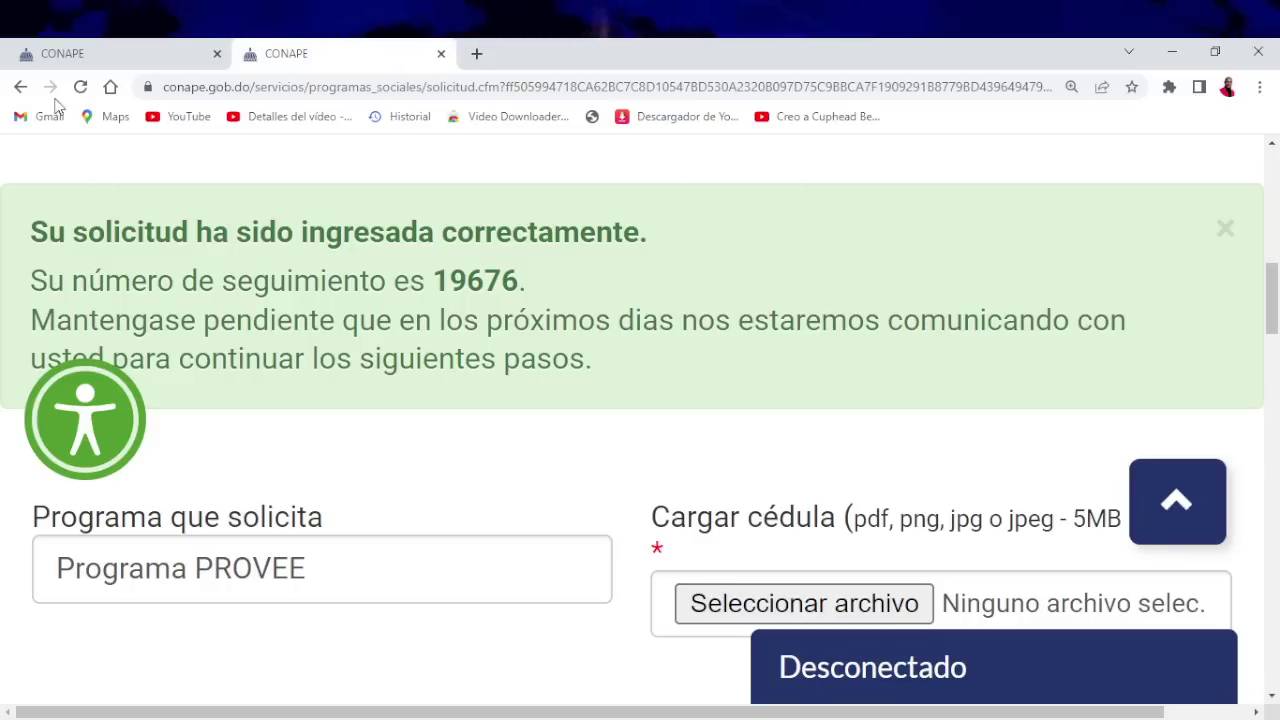
Return to the Programa PROVEE information page in the first CONAPE tab
left_click(171, 55)
scroll(231, 494, "down", 1)
scroll(314, 386, "down", 3)
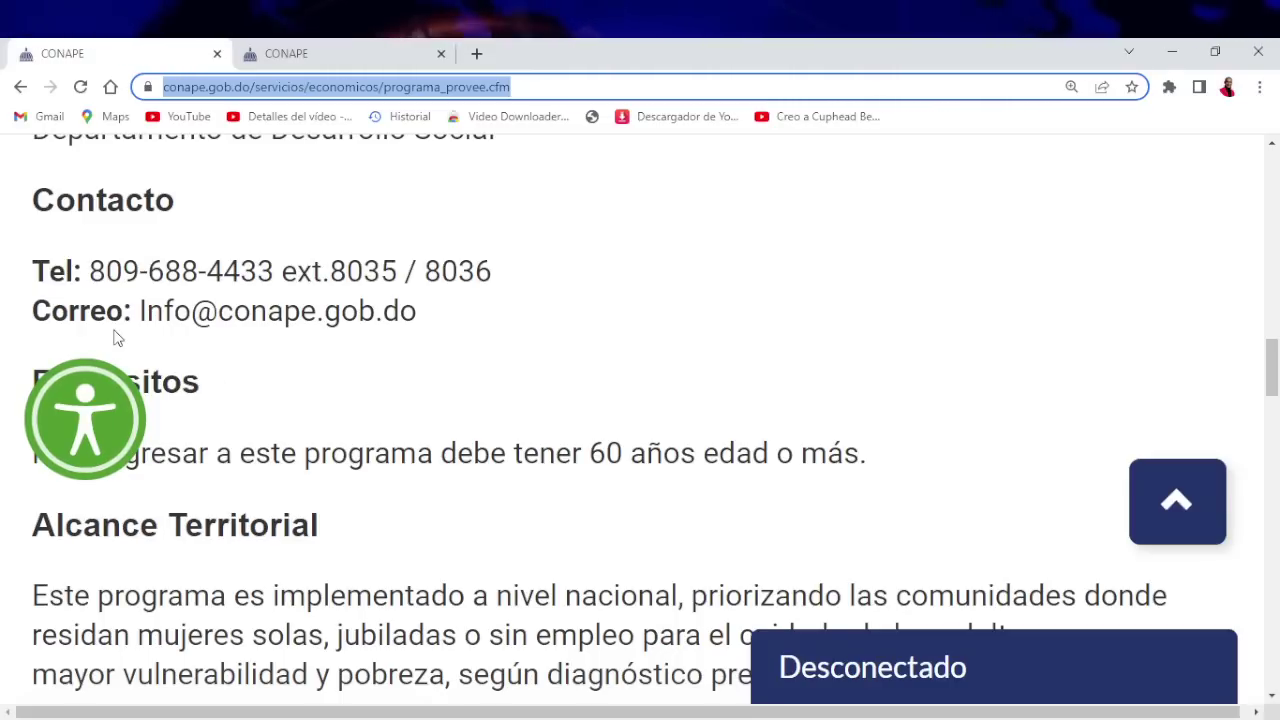
scroll(122, 338, "up", 2)
scroll(414, 454, "down", 5)
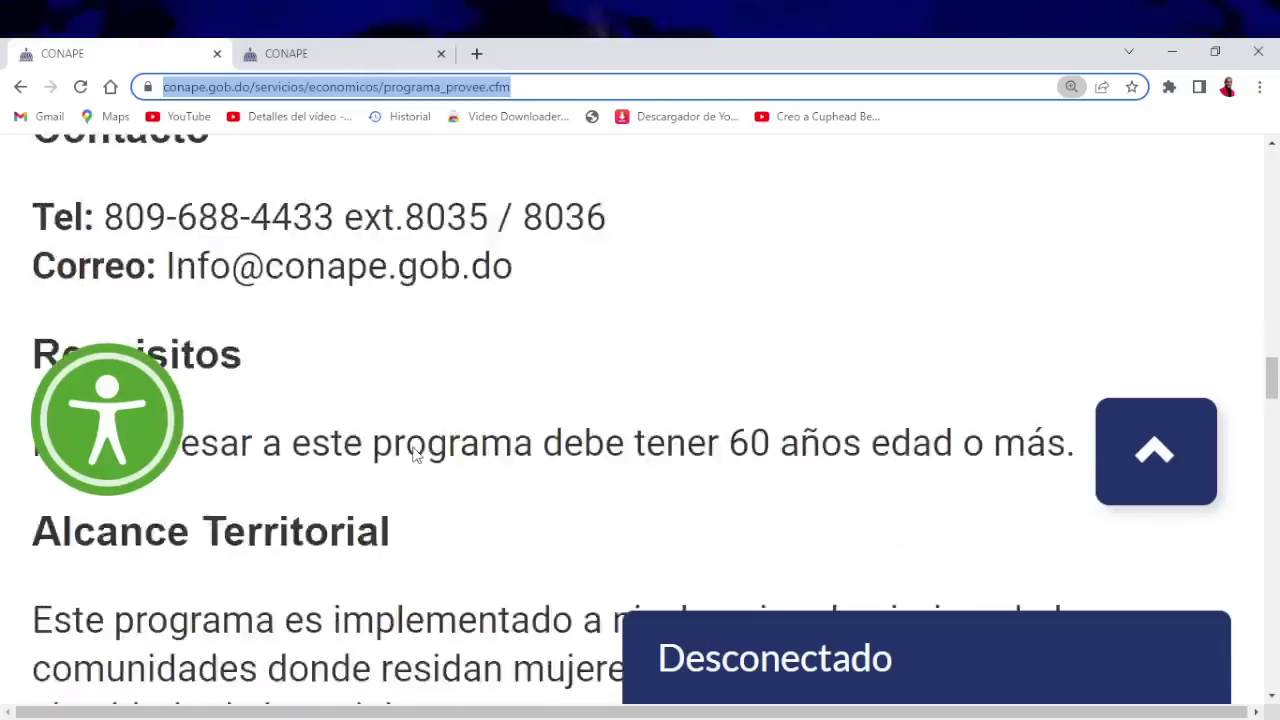
scroll(414, 454, "up", 2)
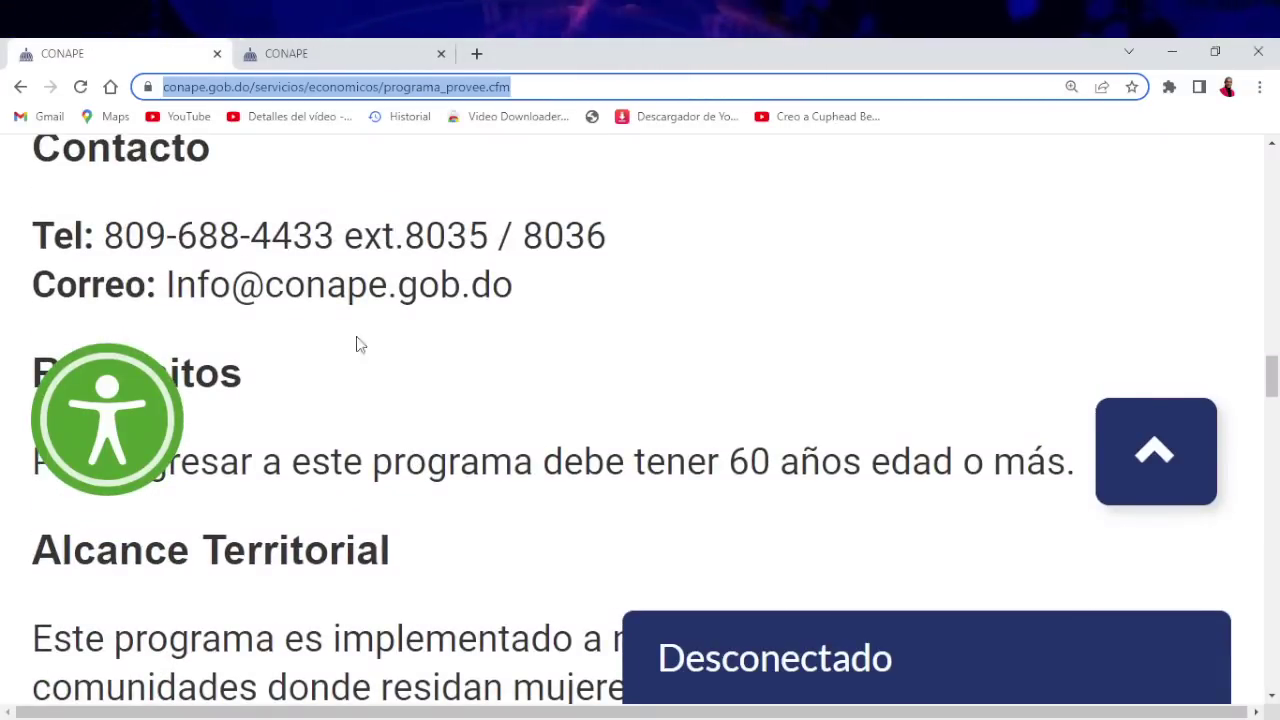
scroll(189, 257, "up", 2, "ctrl")
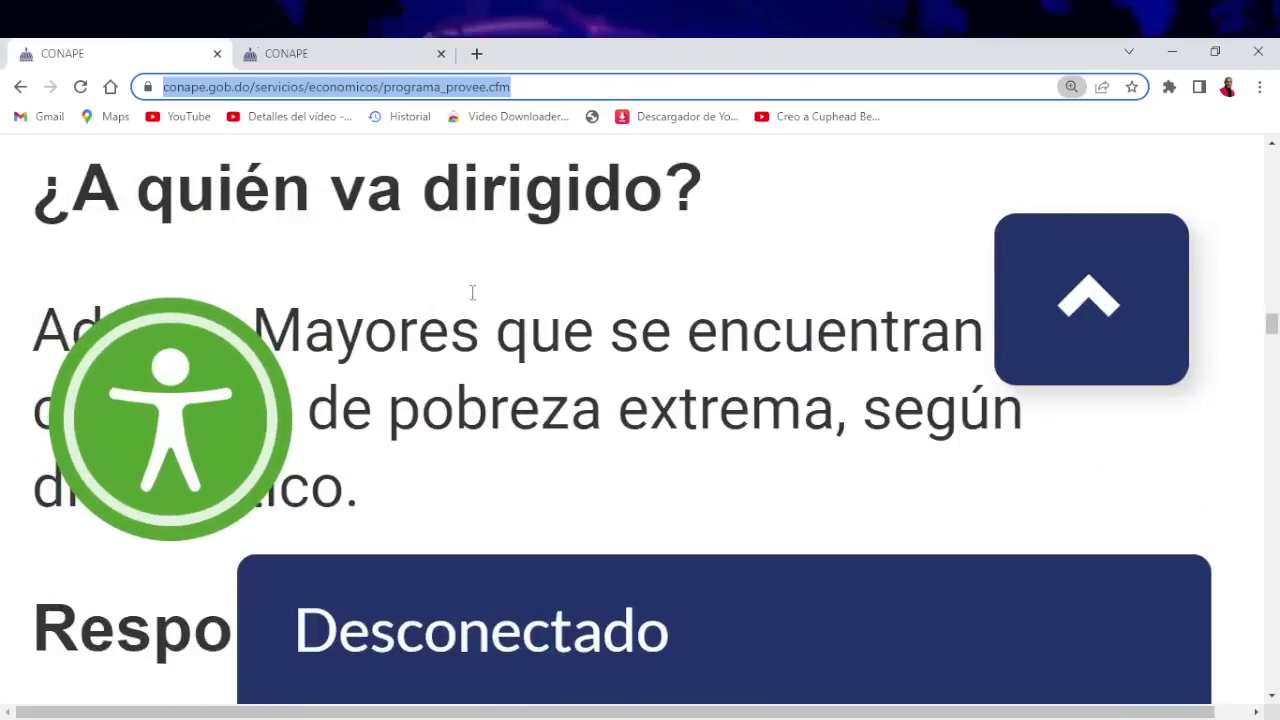
scroll(466, 294, "down", 1, "ctrl")
scroll(406, 308, "down", 2)
scroll(406, 308, "down", 1)
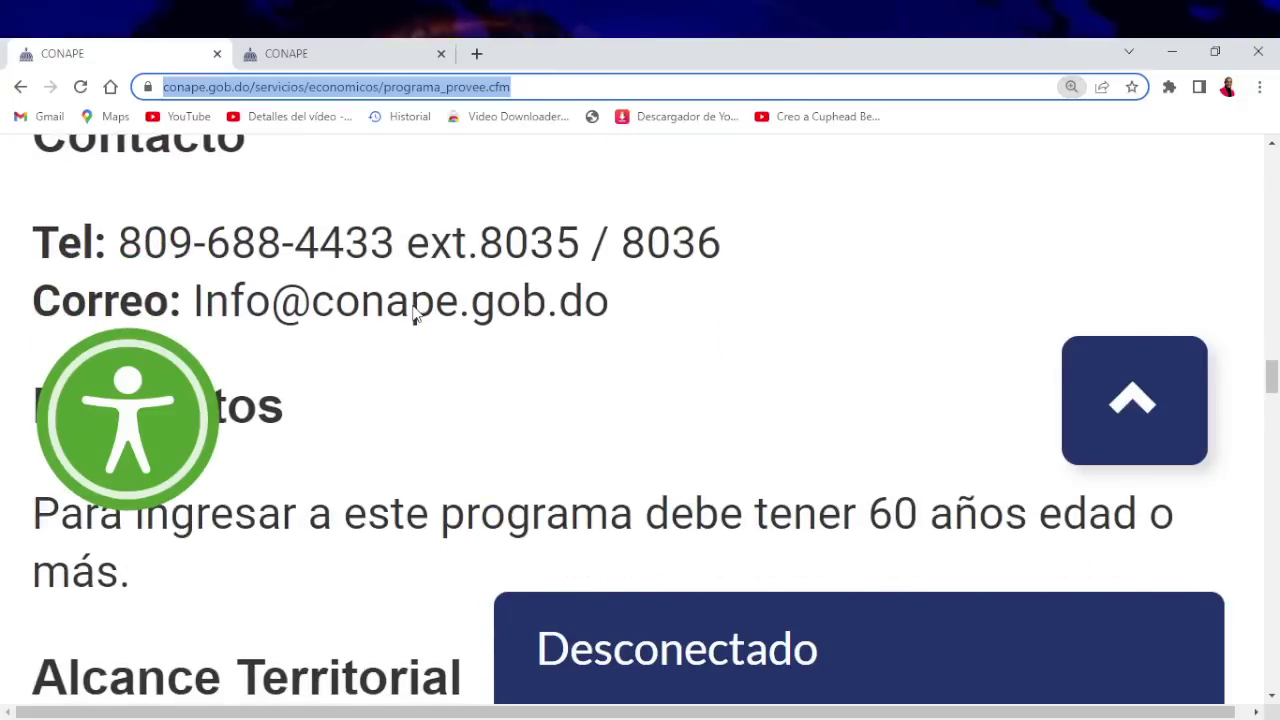